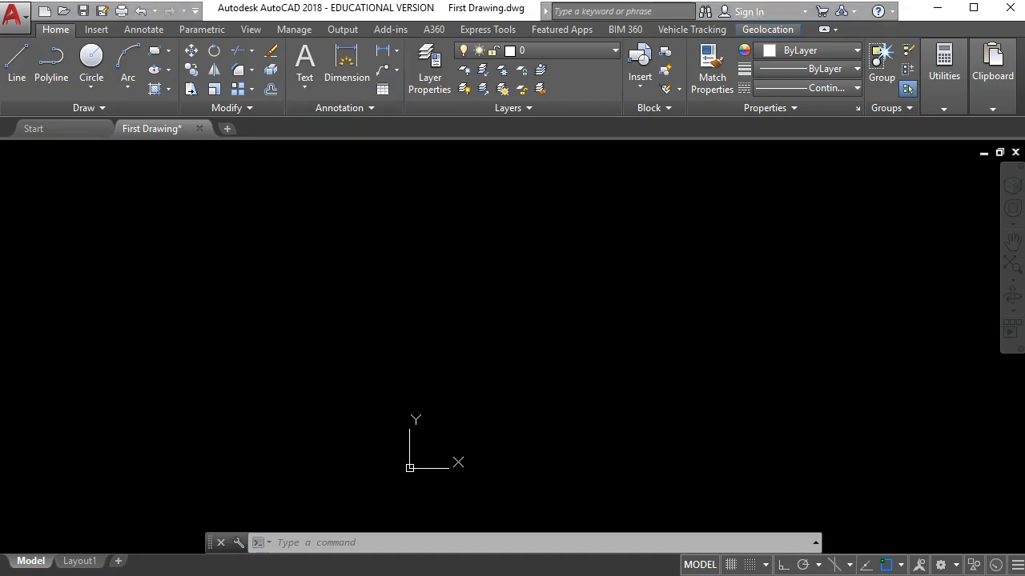
# Review the Adobe Acrobat slides on the four ways to draw a line and on absolute co-ordinates
pyautogui.moveTo(1024, 133)
pyautogui.mouseDown()
pyautogui.moveTo(771, 120)
pyautogui.moveTo(754, 111)
pyautogui.mouseUp()
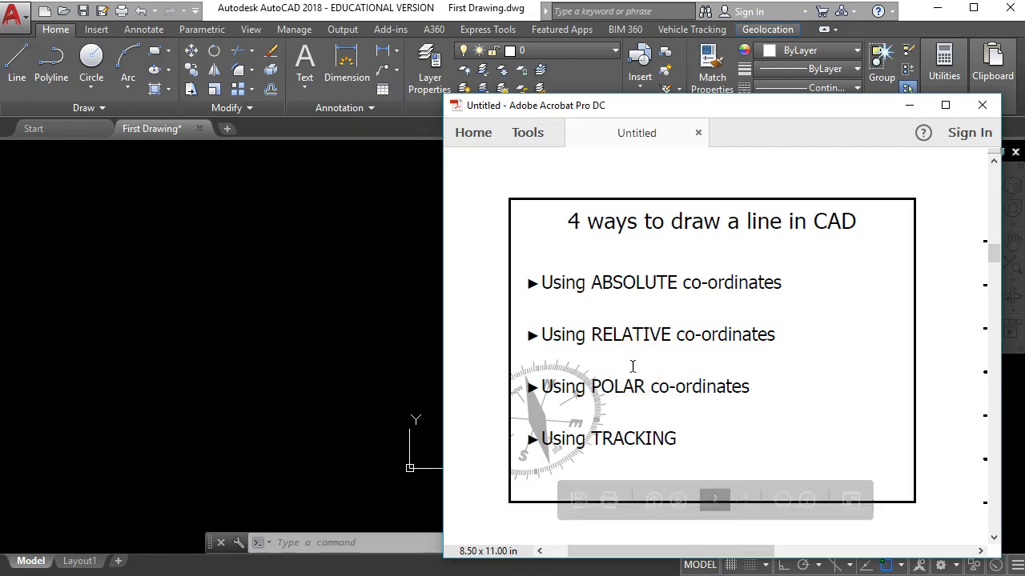
pyautogui.scroll(-3, 633, 368)
pyautogui.scroll(-8, 633, 370)
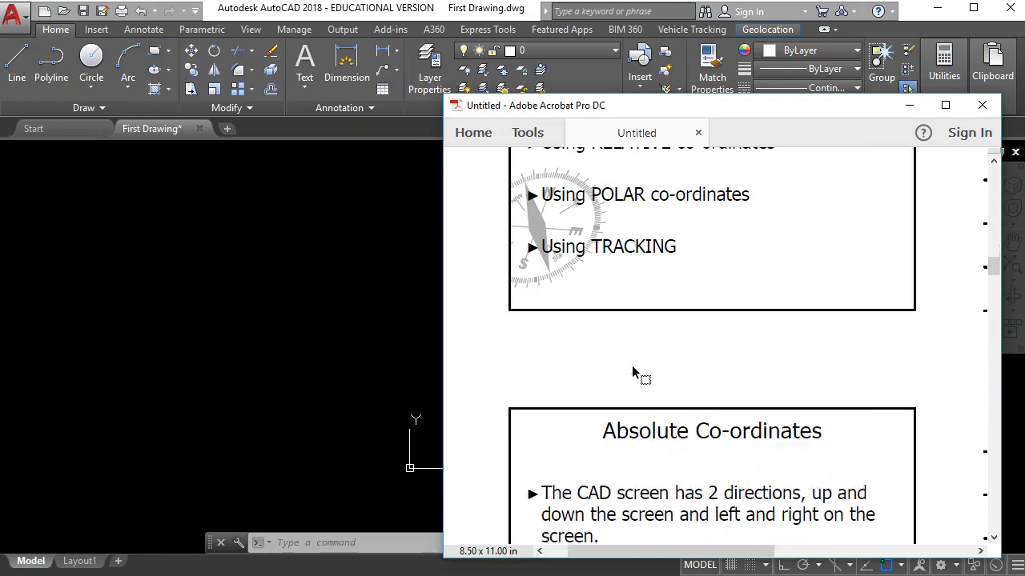
pyautogui.scroll(-1, 633, 366)
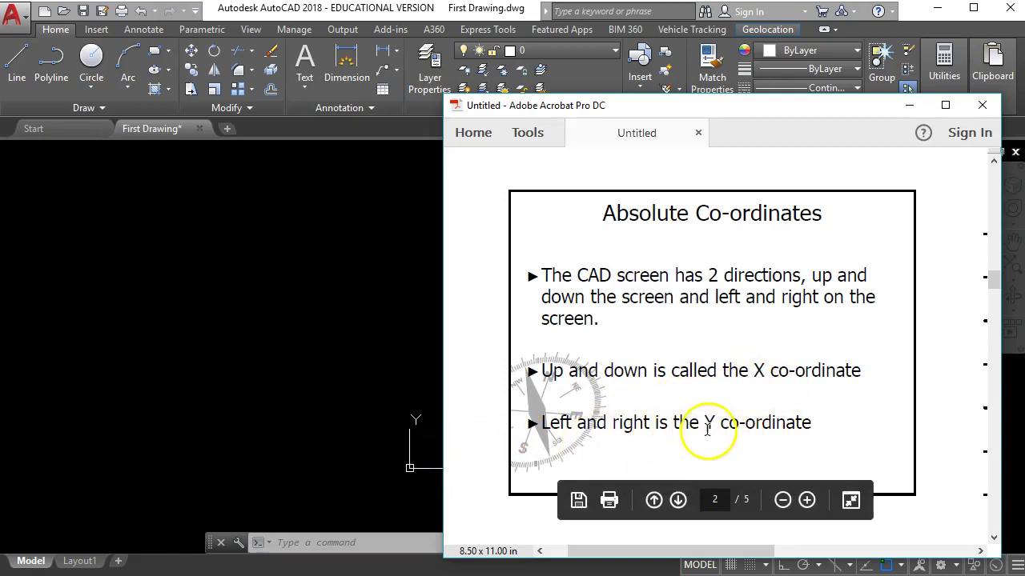
pyautogui.moveTo(726, 108); pyautogui.dragTo(763, 93)
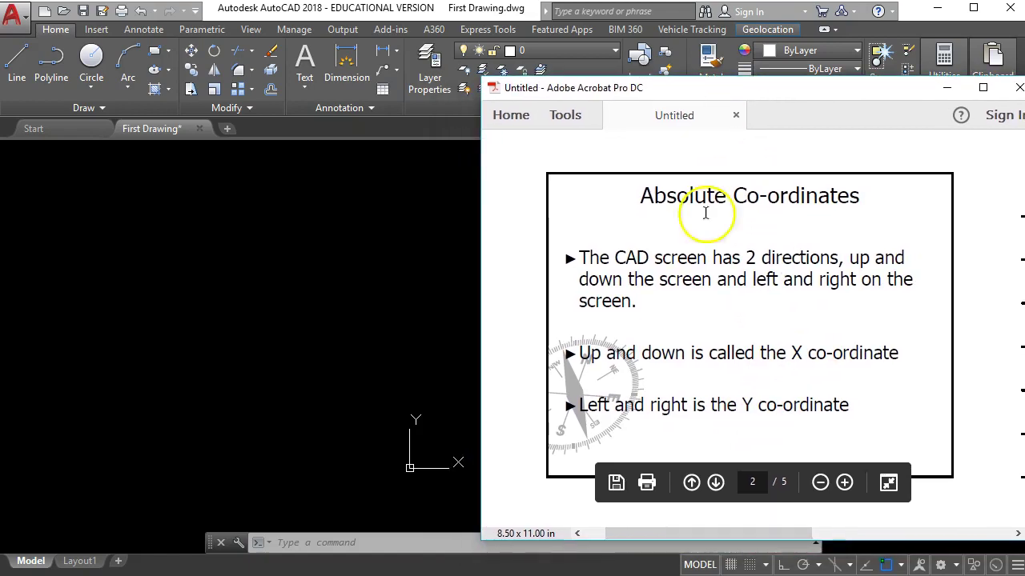
pyautogui.click(436, 454)
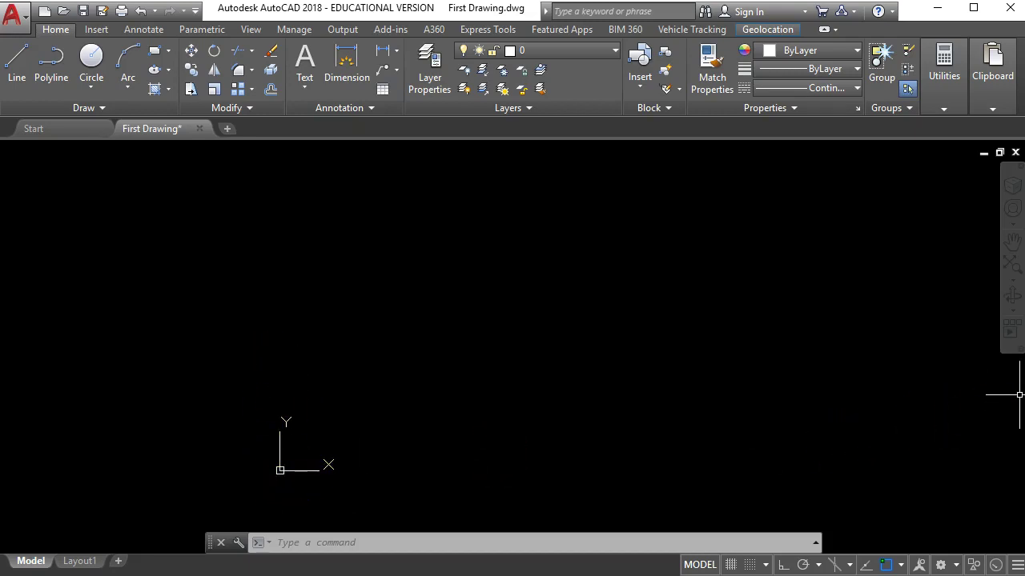
pyautogui.hotkey('alt', 'Tab')
pyautogui.scroll(-1, 790, 406)
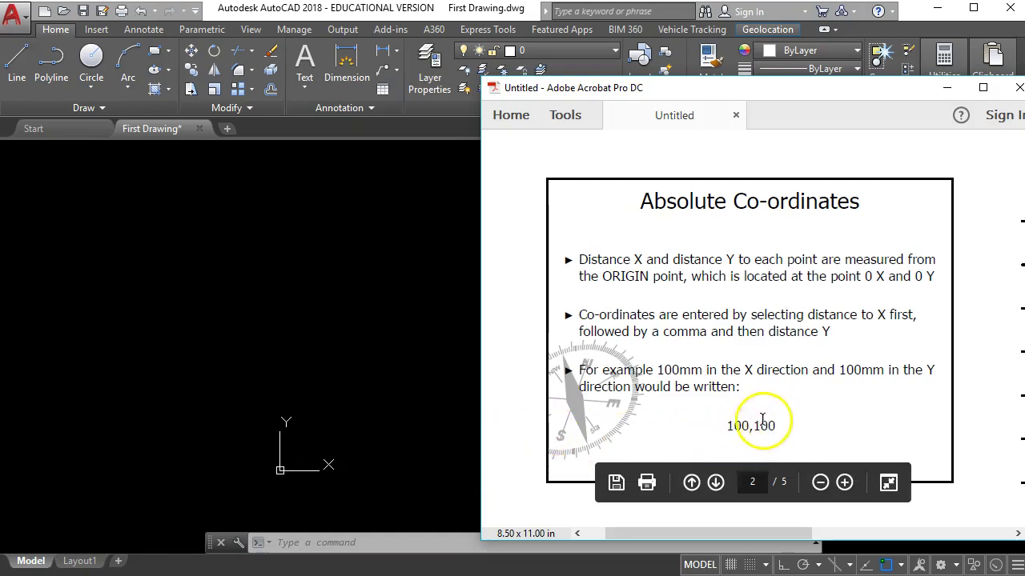
pyautogui.click(736, 114)
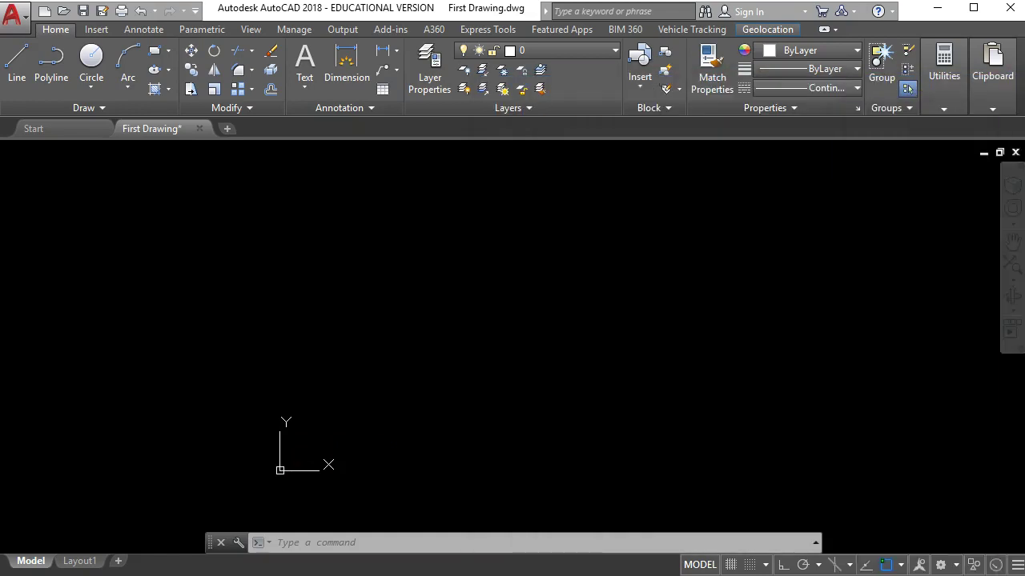
# Draw a single sloping line from absolute co-ordinates 100,100 to a freely picked point up and to the right
pyautogui.click(385, 542)
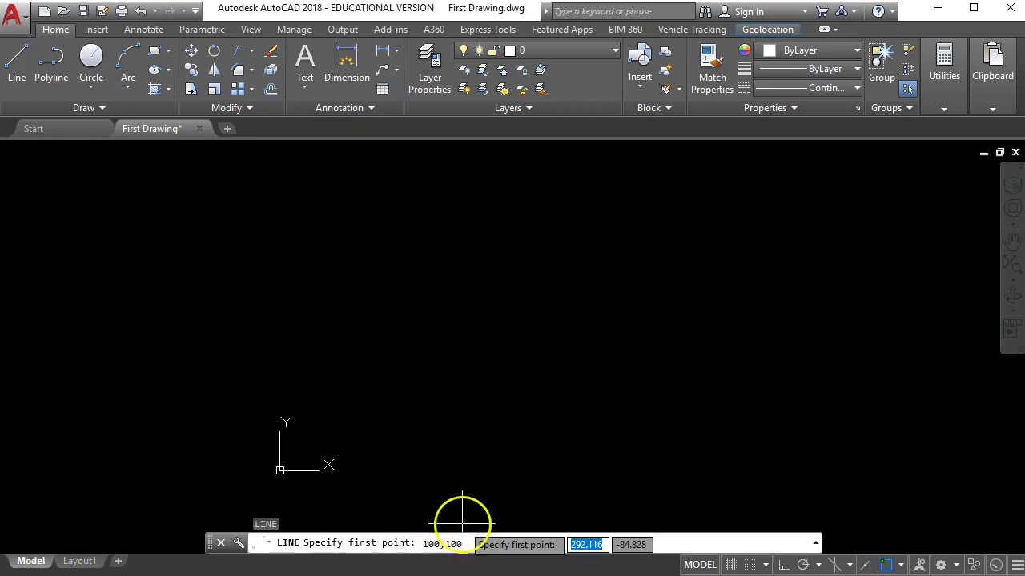
pyautogui.press('Return')
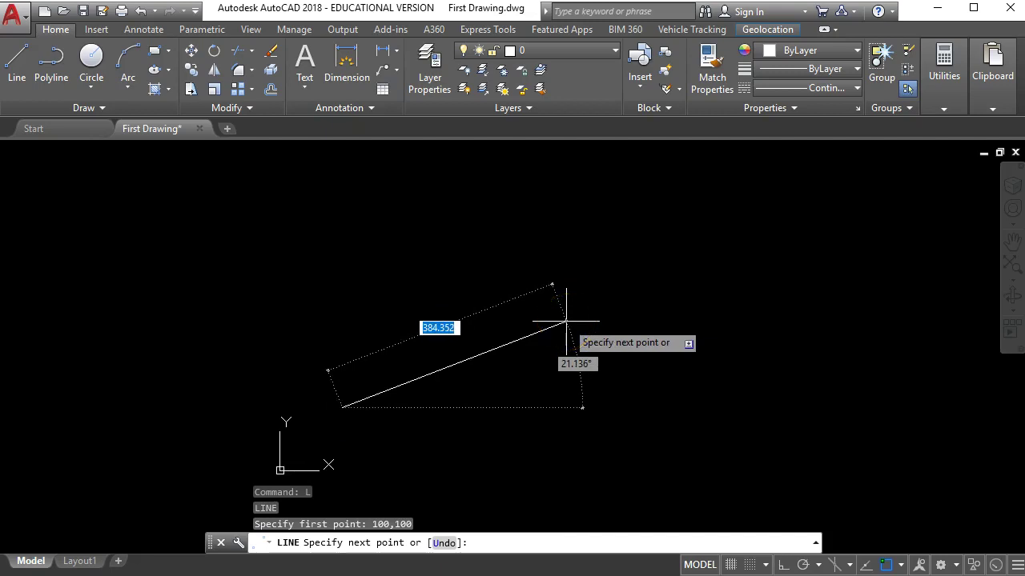
pyautogui.moveTo(566, 320); pyautogui.dragTo(656, 263)
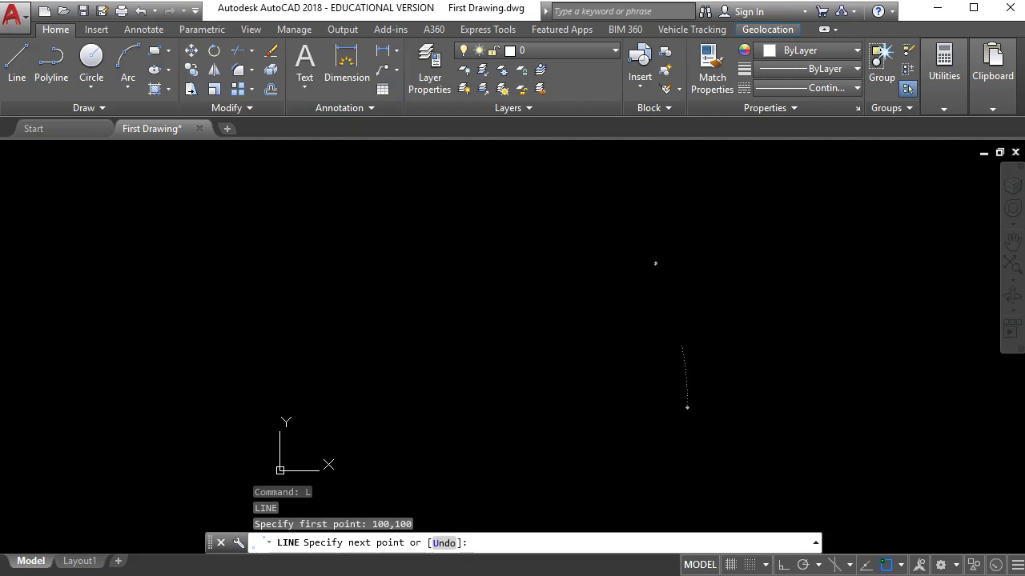
pyautogui.click(656, 262)
pyautogui.moveTo(665, 266); pyautogui.dragTo(693, 276)
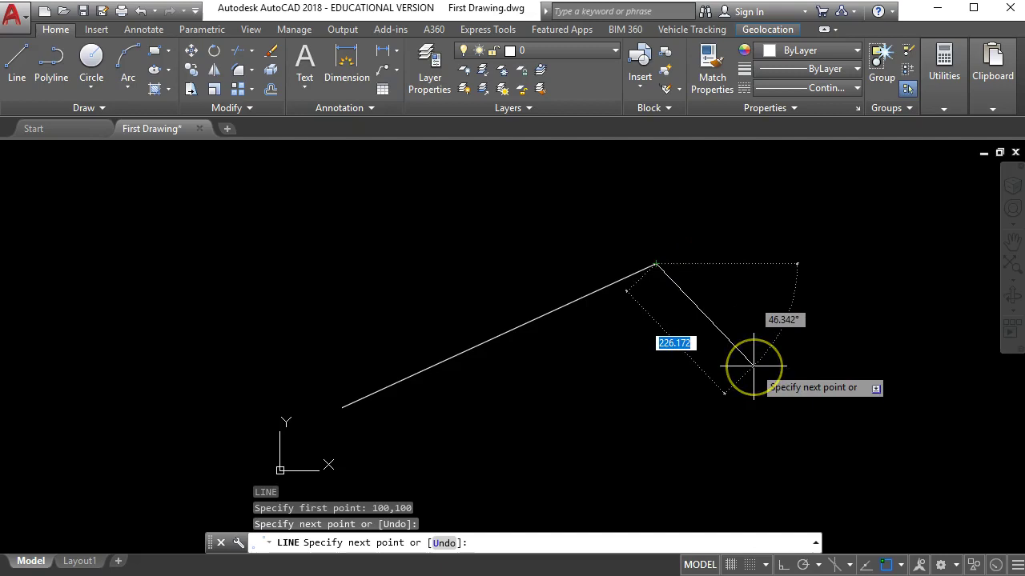
pyautogui.press('Return')
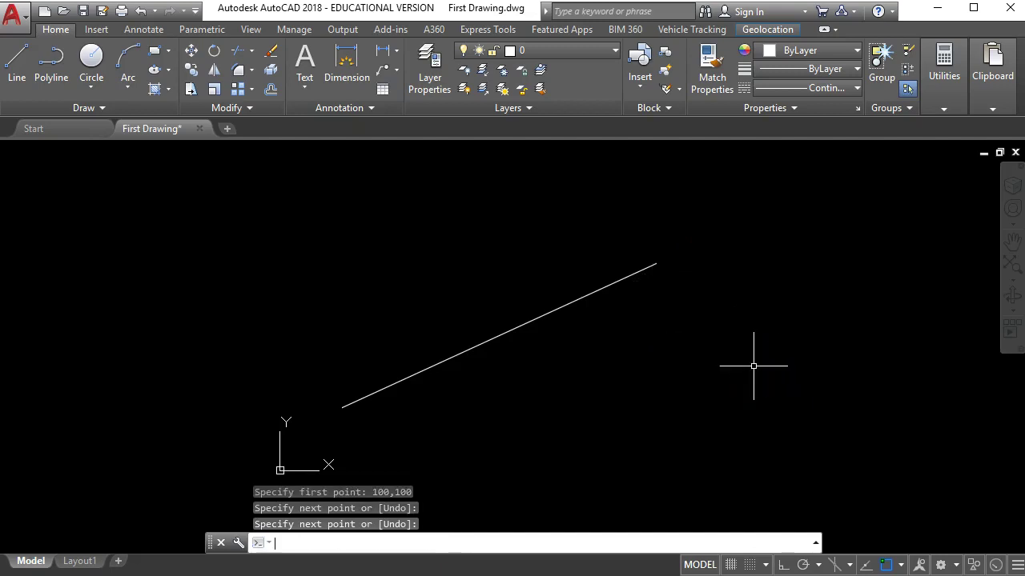
# Add a horizontal linear dimension from the origin 0,0 to the lower end of the sloping line
pyautogui.moveTo(320, 434)
pyautogui.mouseDown(button='middle')
pyautogui.moveTo(295, 411)
pyautogui.moveTo(304, 394)
pyautogui.mouseUp(button='middle')
pyautogui.scroll(2, 290, 406)
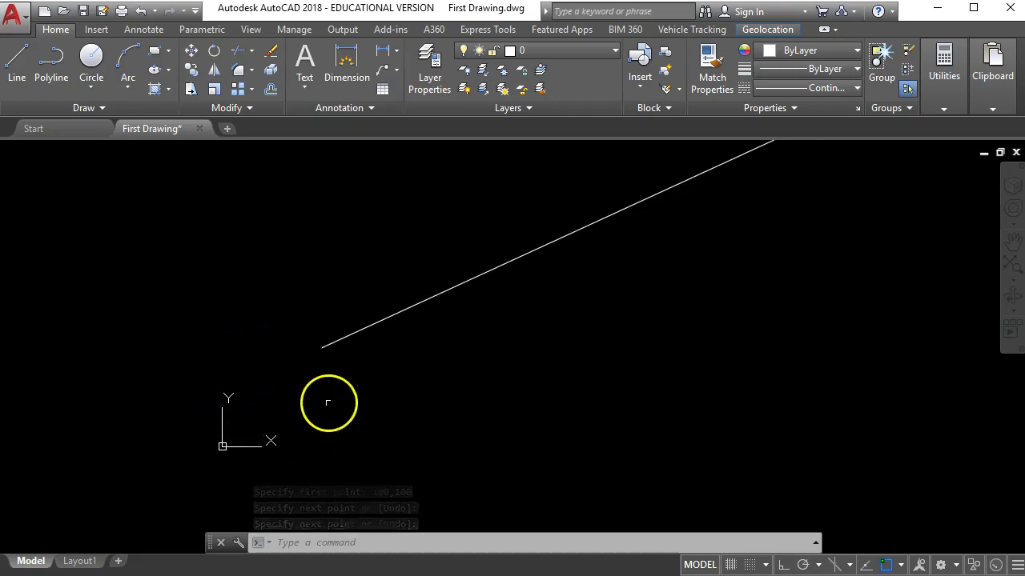
pyautogui.click(384, 49)
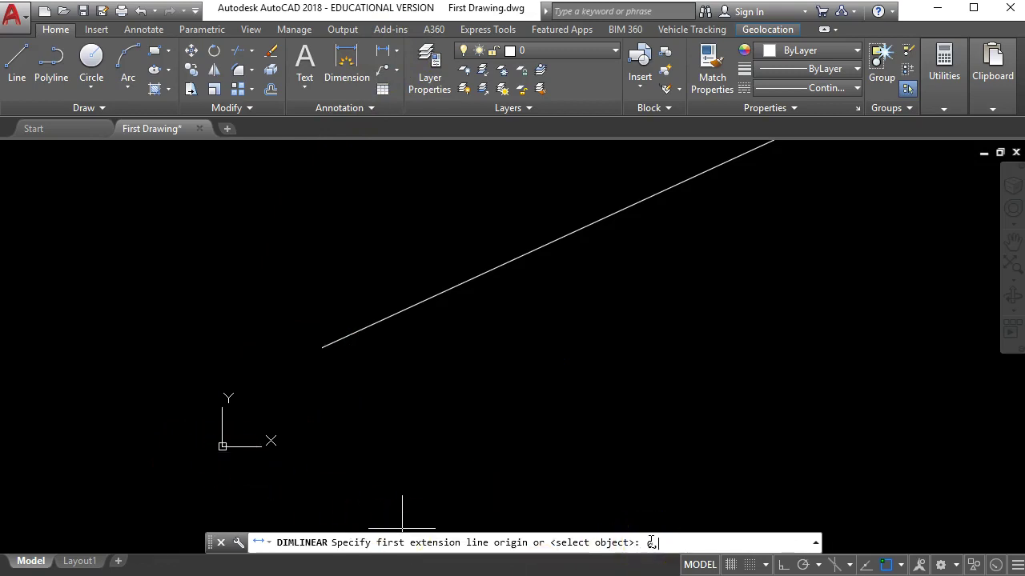
pyautogui.press('Return')
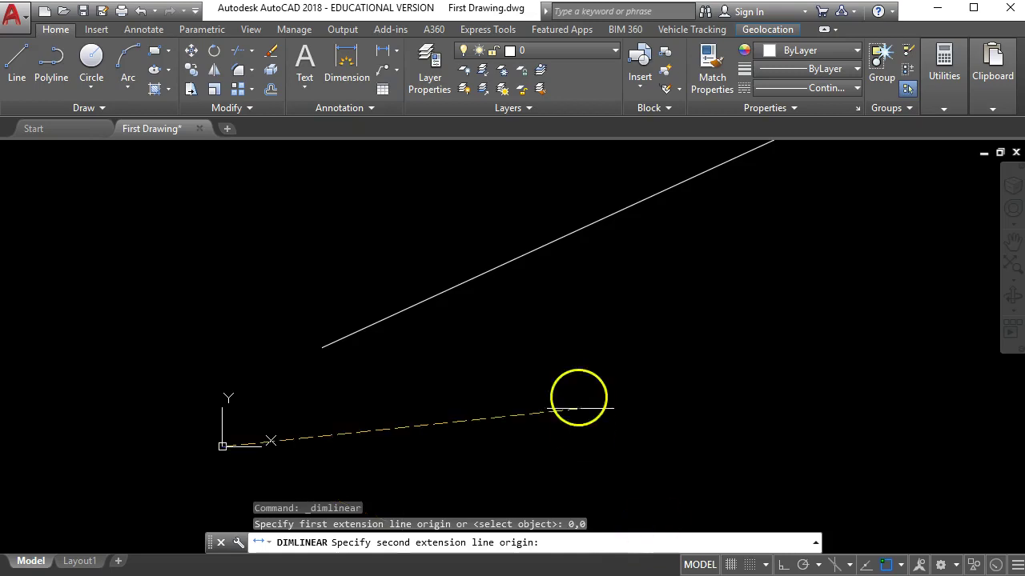
pyautogui.click(321, 346)
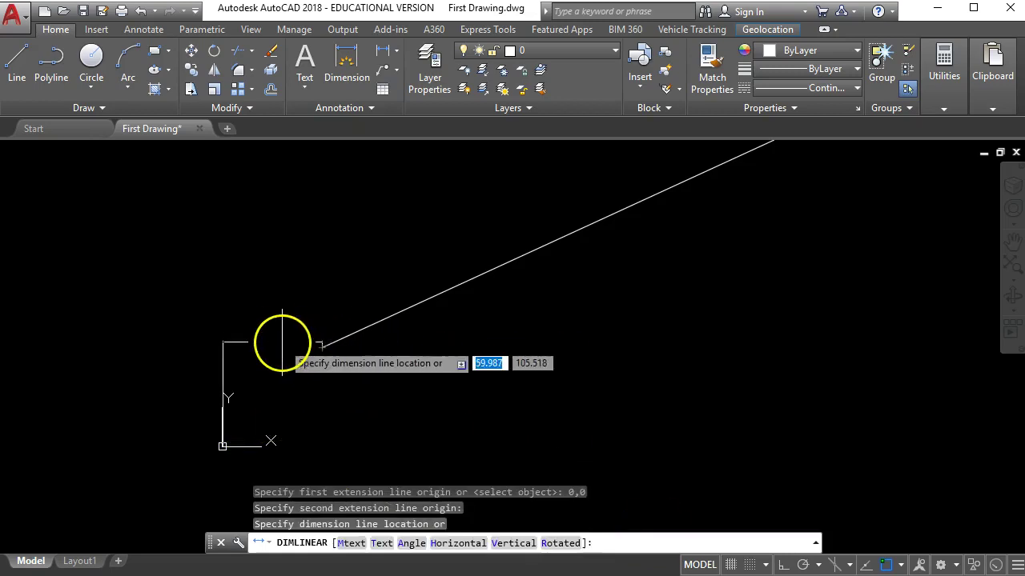
pyautogui.click(276, 325)
pyautogui.scroll(5, 272, 322)
pyautogui.scroll(4, 277, 318)
pyautogui.scroll(-2, 235, 371)
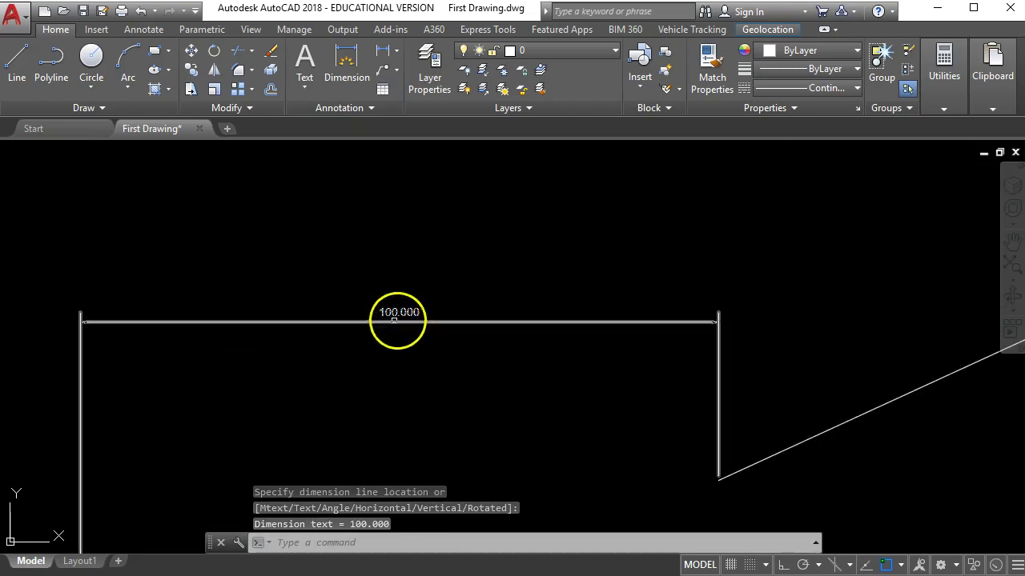
pyautogui.scroll(-5, 441, 361)
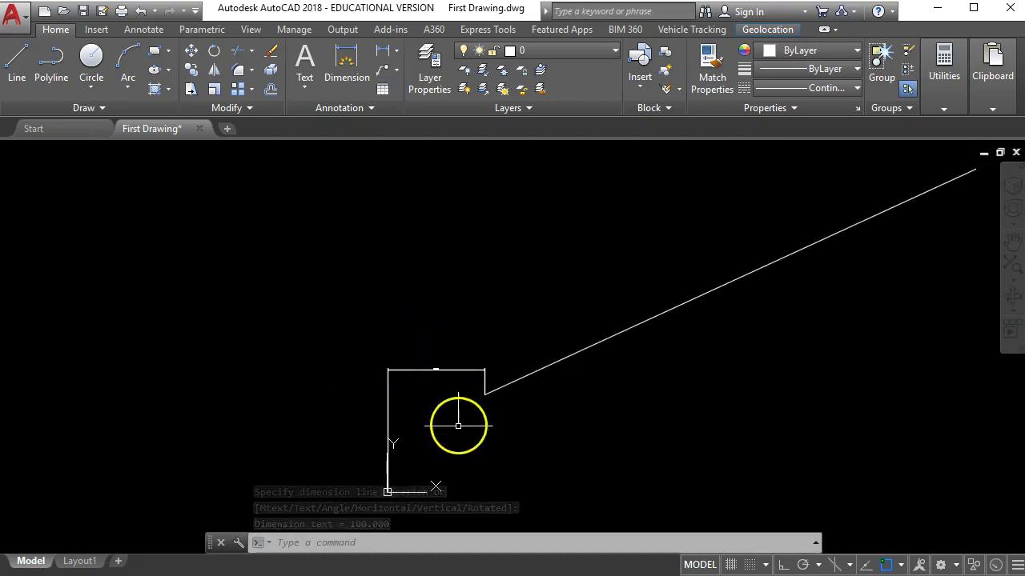
# Delete the horizontal dimension between the origin and the line's lower end
pyautogui.moveTo(458, 425); pyautogui.dragTo(427, 389, button='middle')
pyautogui.click(430, 352)
pyautogui.click(379, 289)
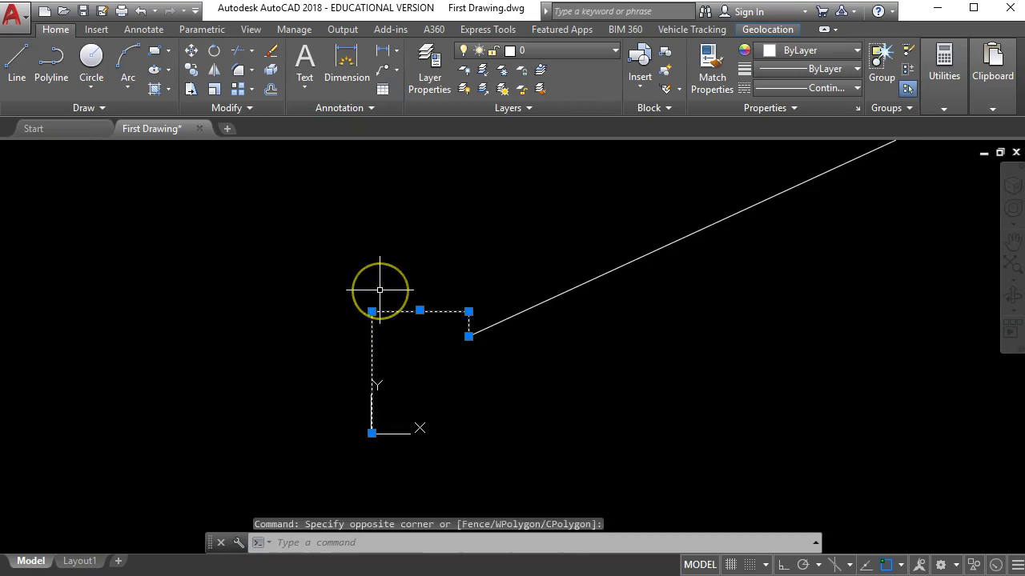
pyautogui.press('Delete')
# Add a vertical linear dimension from the origin 0,0 to the lower end of the sloping line
pyautogui.scroll(2, 388, 395)
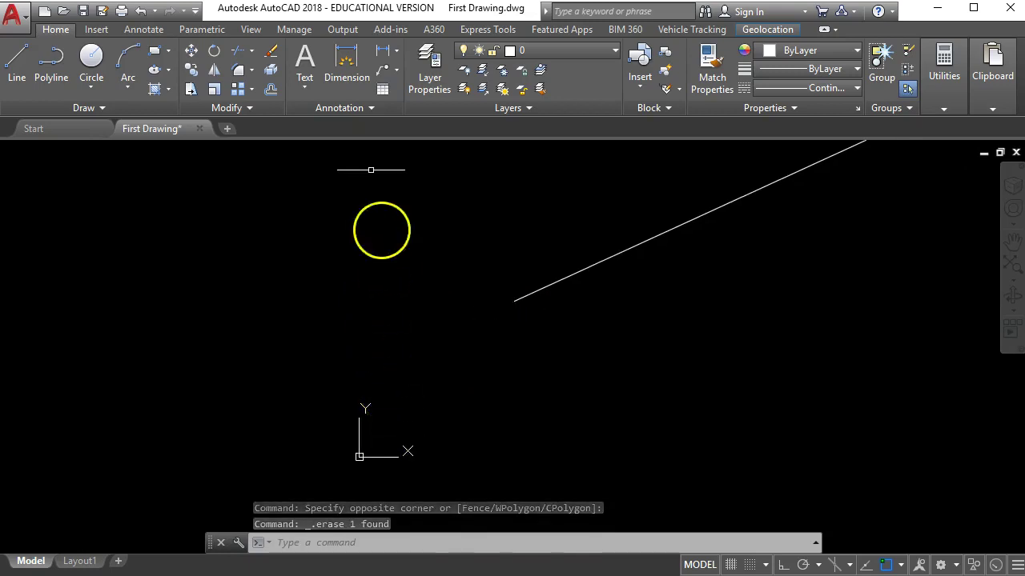
pyautogui.click(384, 50)
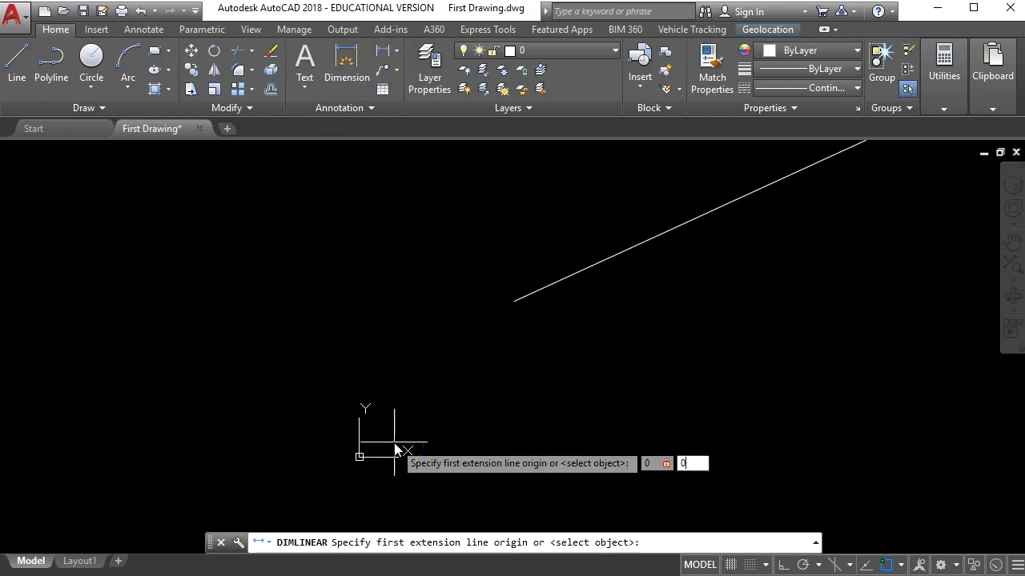
pyautogui.write('0,0')
pyautogui.press('Return')
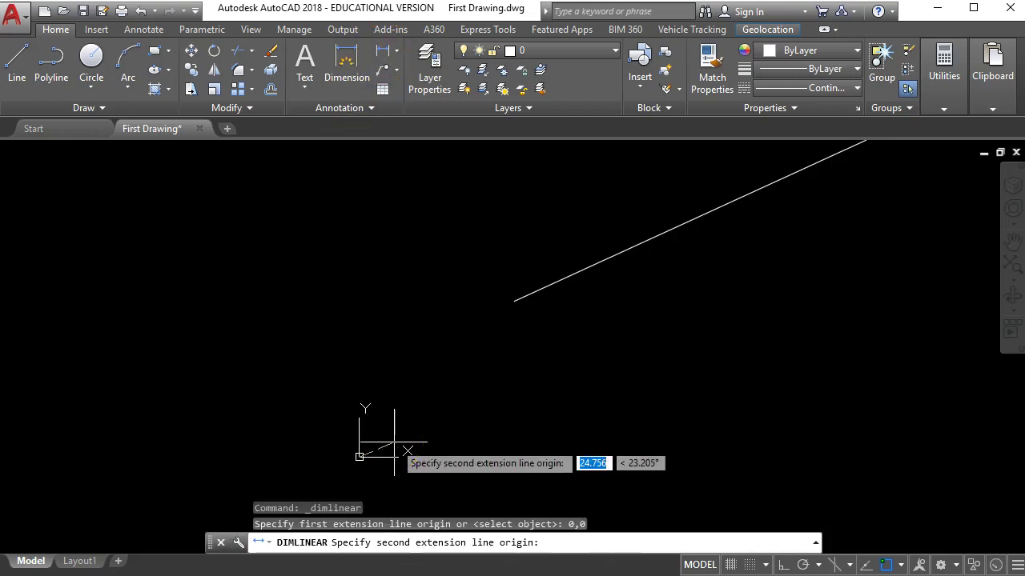
pyautogui.click(513, 302)
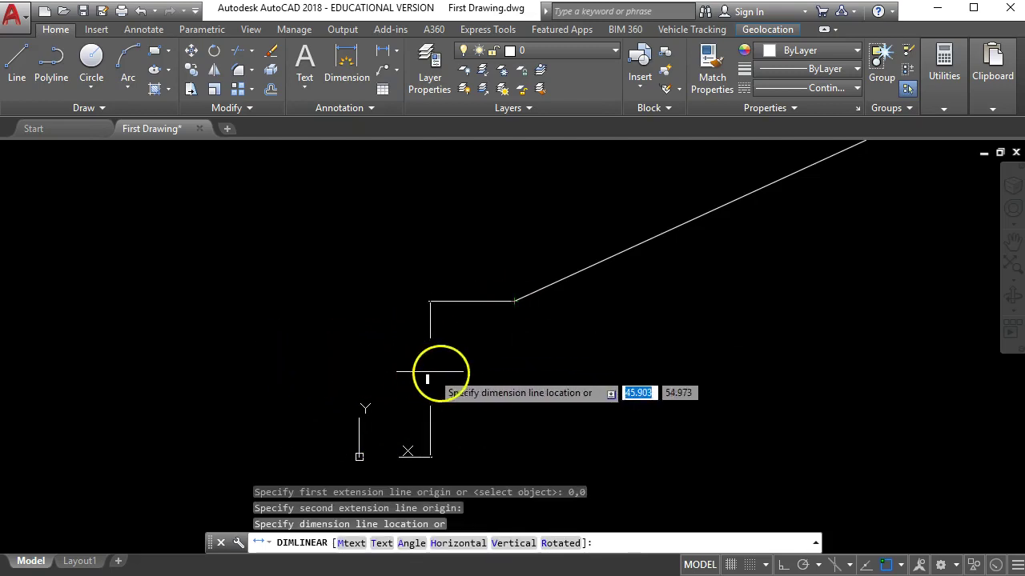
pyautogui.click(484, 374)
pyautogui.scroll(5, 480, 377)
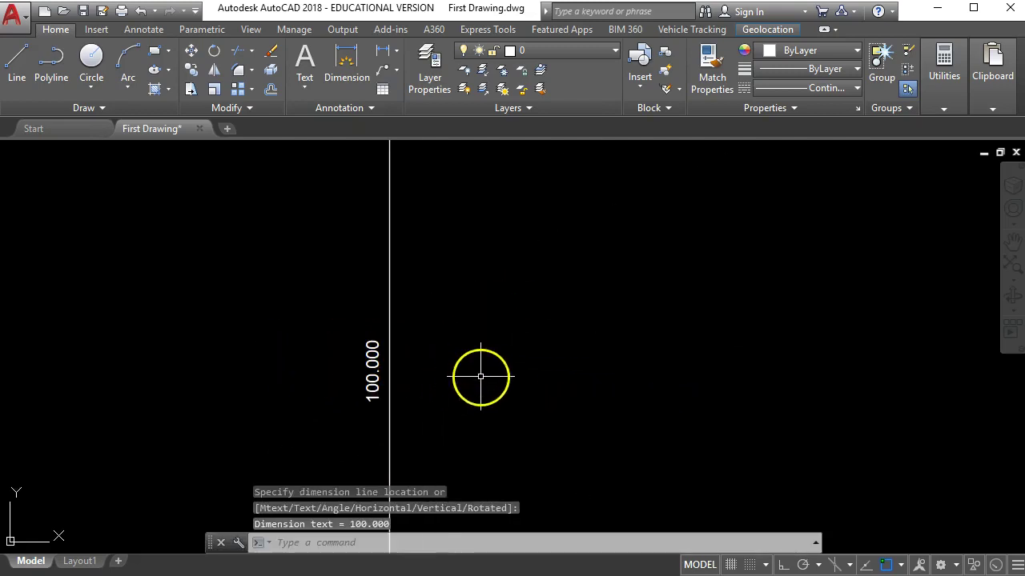
# Delete the vertical dimension between the origin and the line's lower end
pyautogui.scroll(-6, 376, 373)
pyautogui.scroll(-2, 445, 369)
pyautogui.click(400, 365)
pyautogui.click(370, 348)
pyautogui.press('Delete')
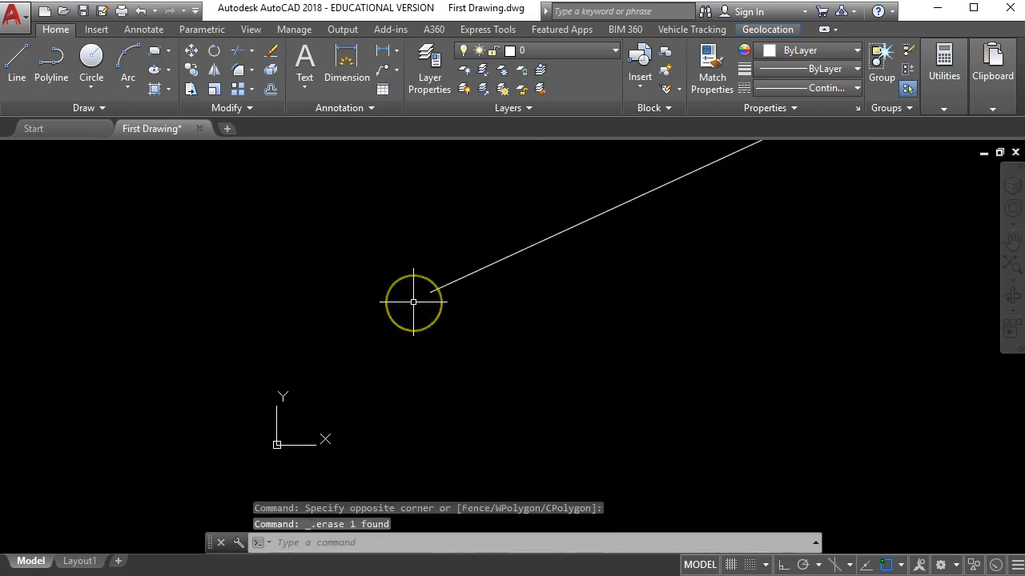
pyautogui.click(761, 328)
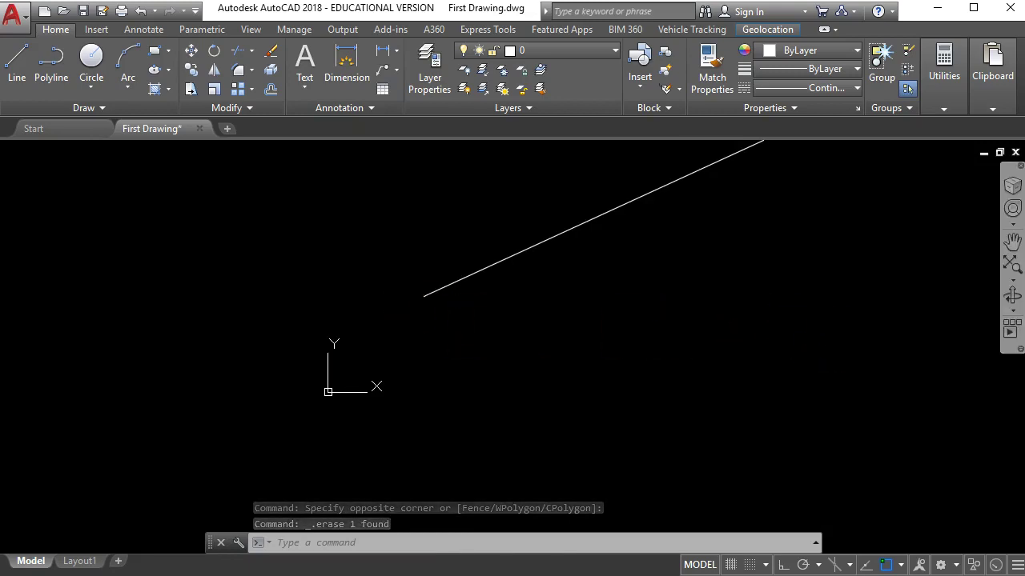
# Switch to Adobe Acrobat and read the slides on relative co-ordinates, including the example outline with its @ offsets
pyautogui.hotkey('alt', 'Tab')
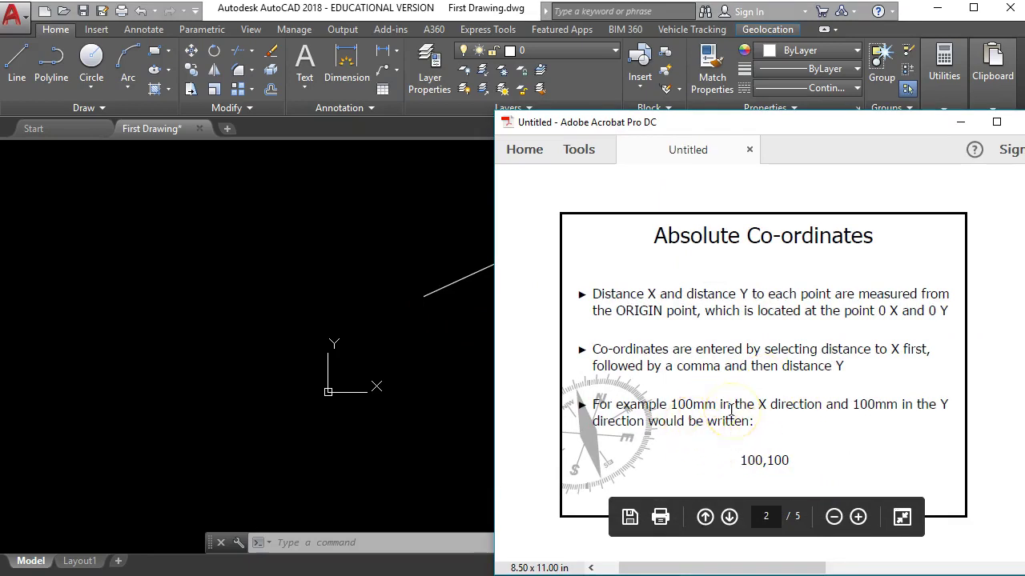
pyautogui.scroll(-5, 731, 411)
pyautogui.scroll(-5, 728, 407)
pyautogui.scroll(-5, 727, 432)
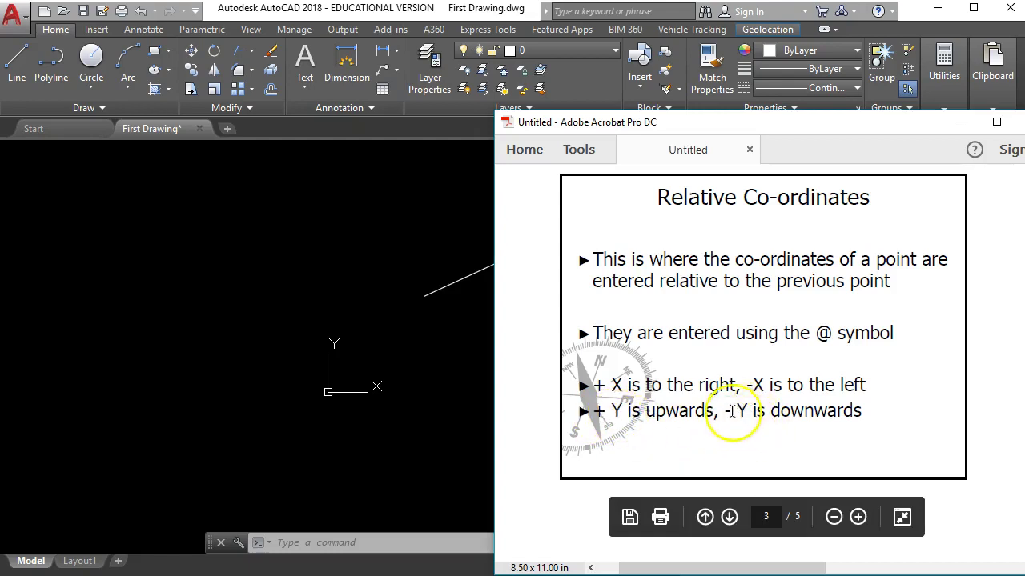
pyautogui.scroll(-2, 694, 400)
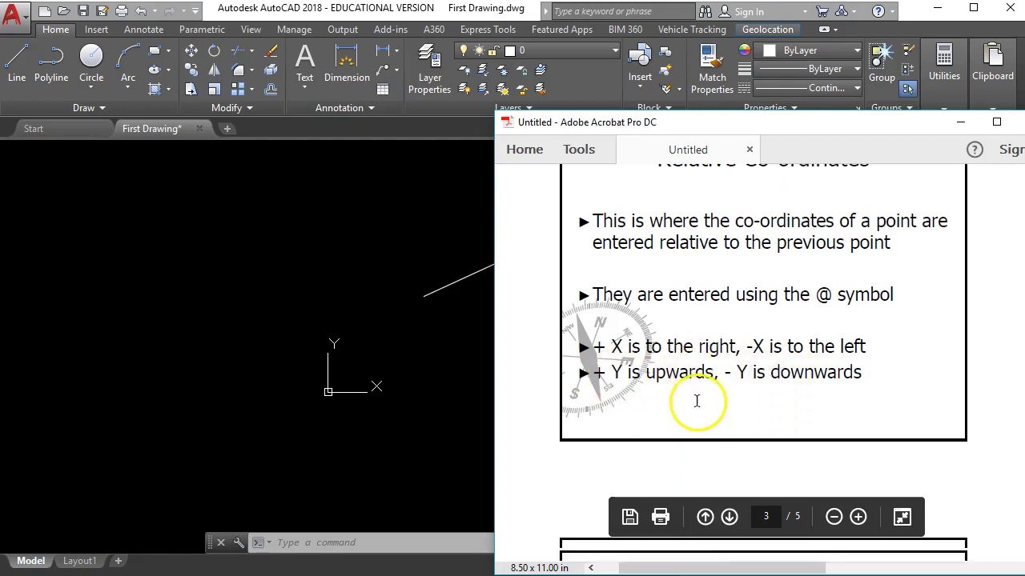
pyautogui.scroll(-6, 694, 425)
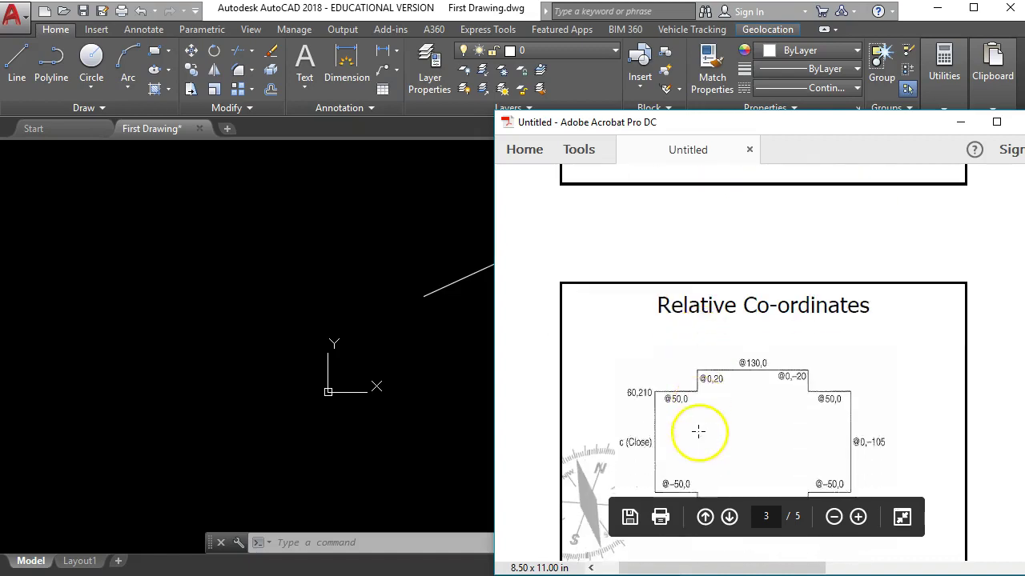
pyautogui.scroll(-1, 698, 433)
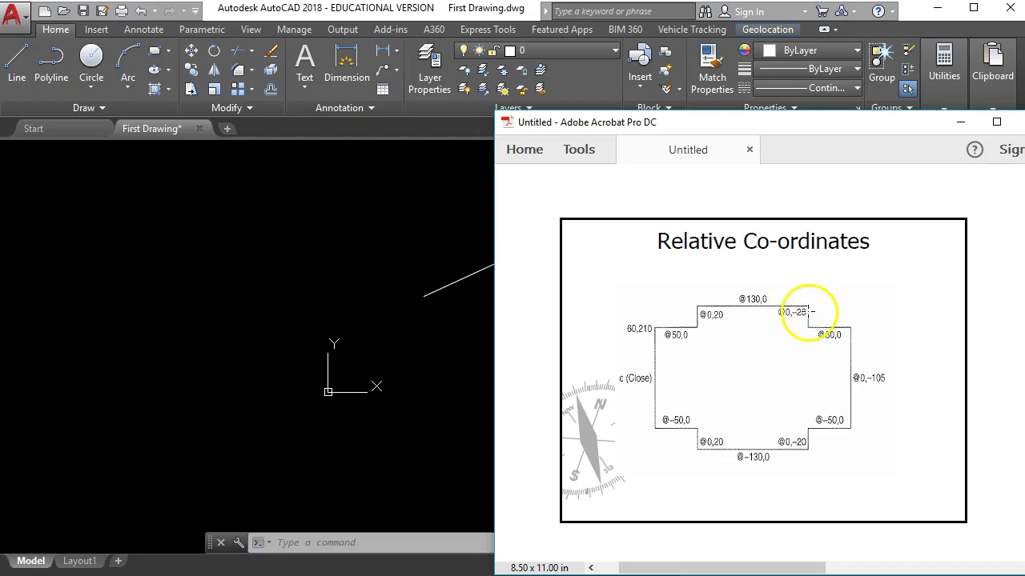
pyautogui.click(750, 150)
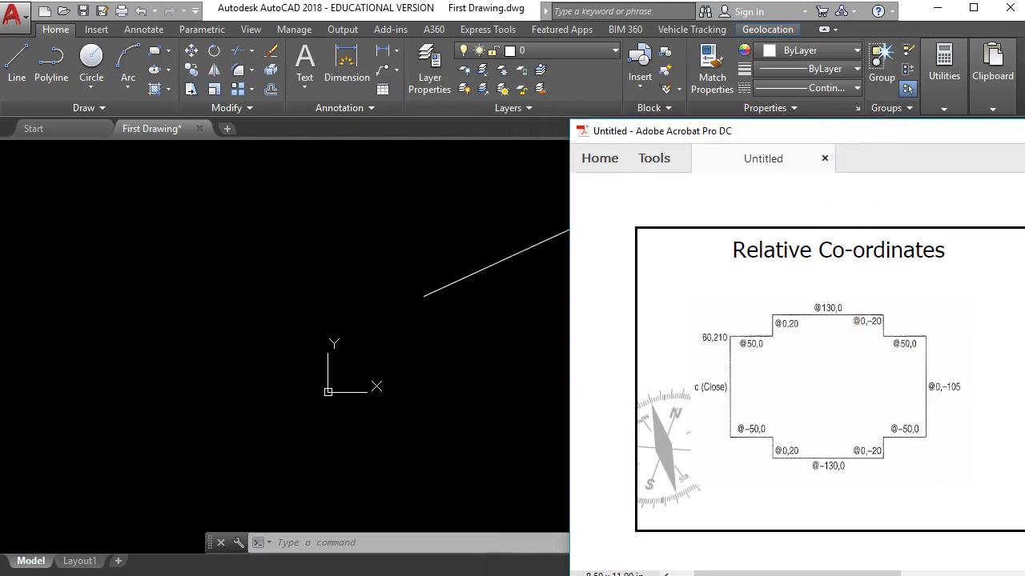
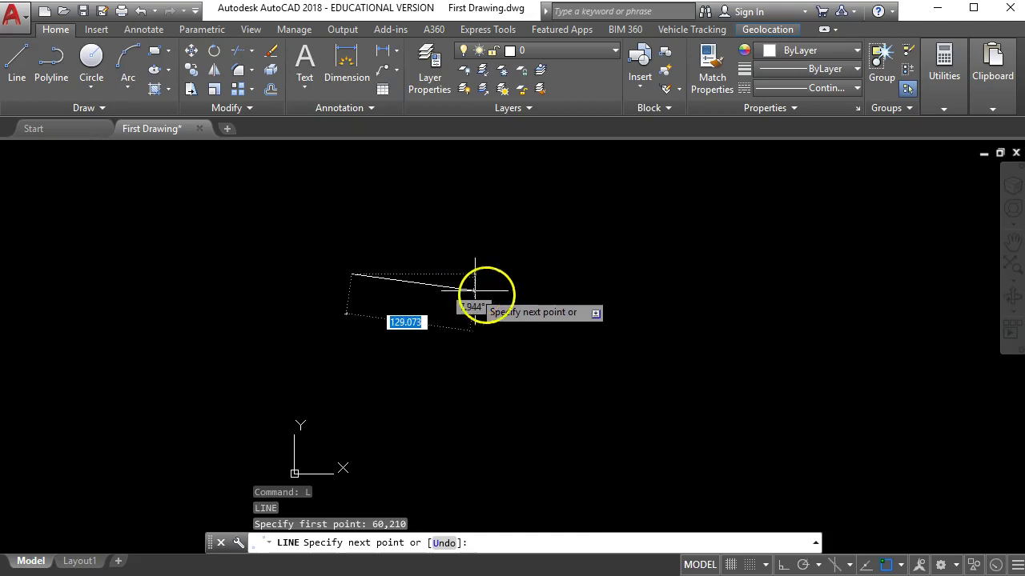
pyautogui.hotkey('alt', 'Tab')
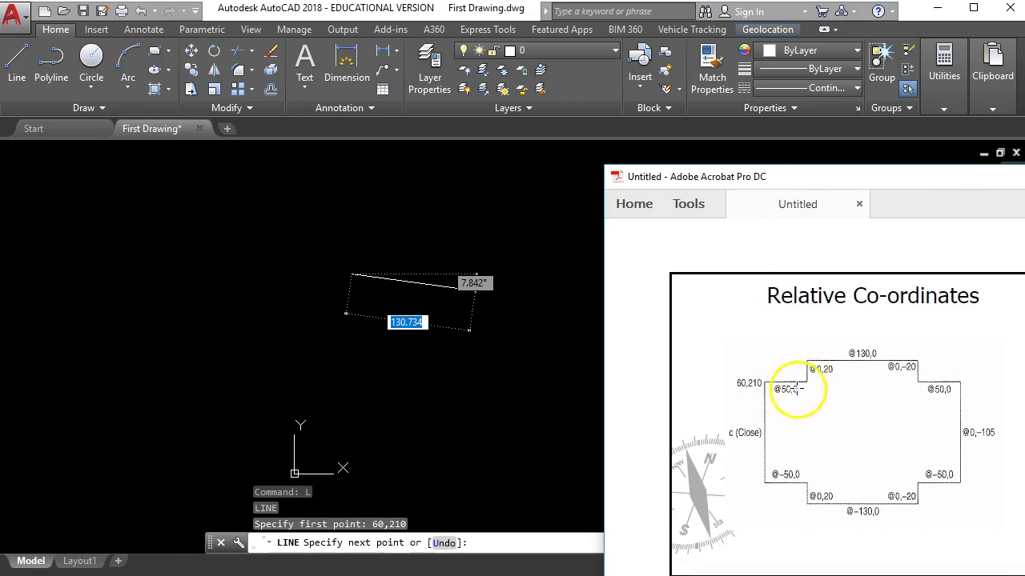
pyautogui.hotkey('alt', 'Tab')
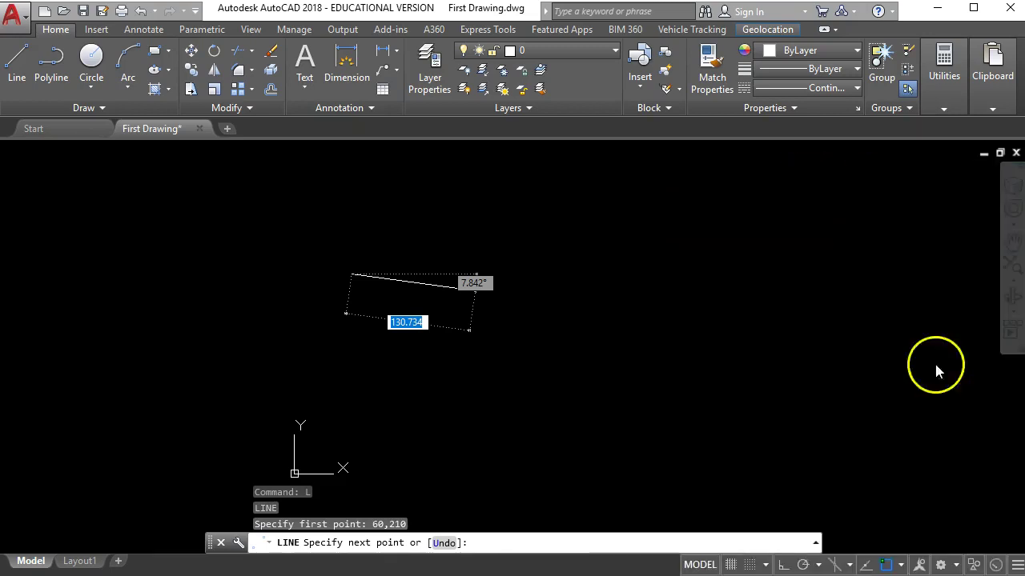
pyautogui.click(484, 542)
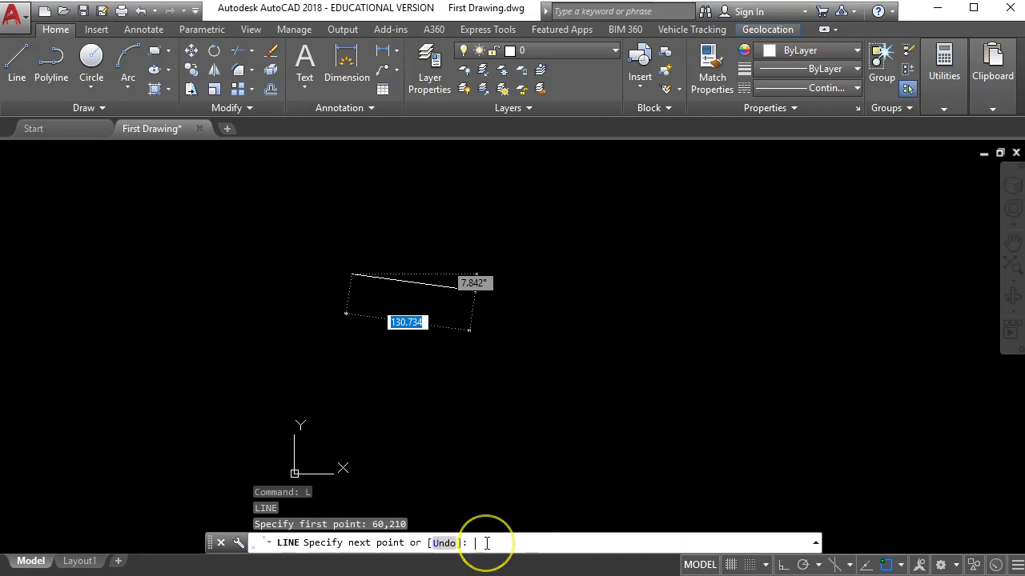
pyautogui.write('@50,0')
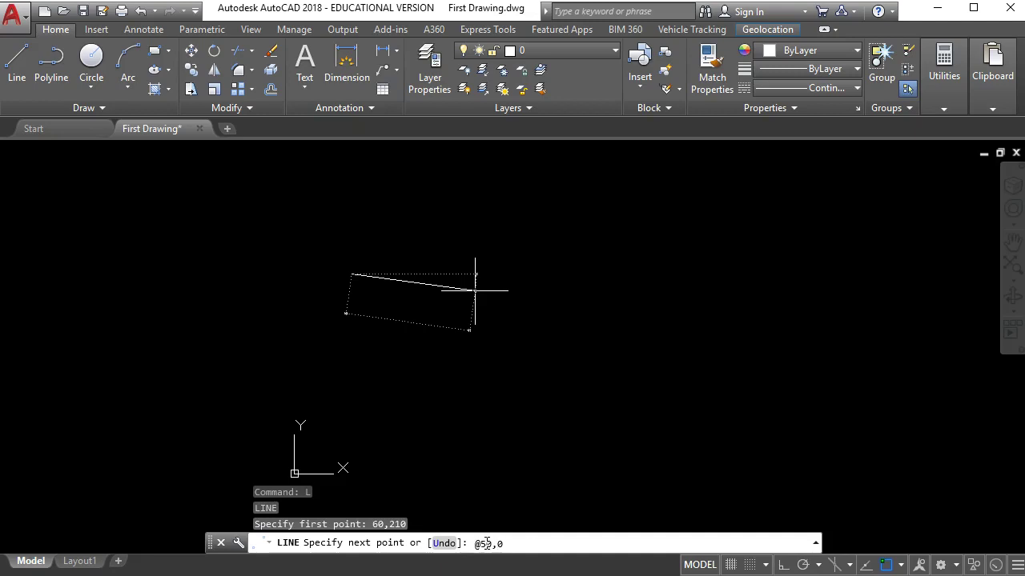
pyautogui.press('Return')
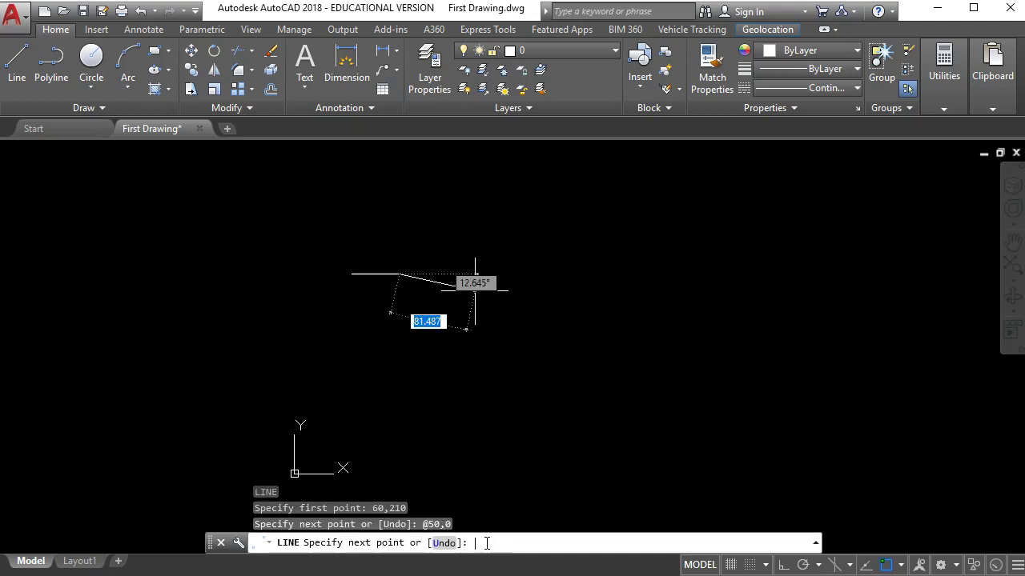
# Continue the outline with a vertical segment up to the relative point @0,20
pyautogui.scroll(2, 385, 281)
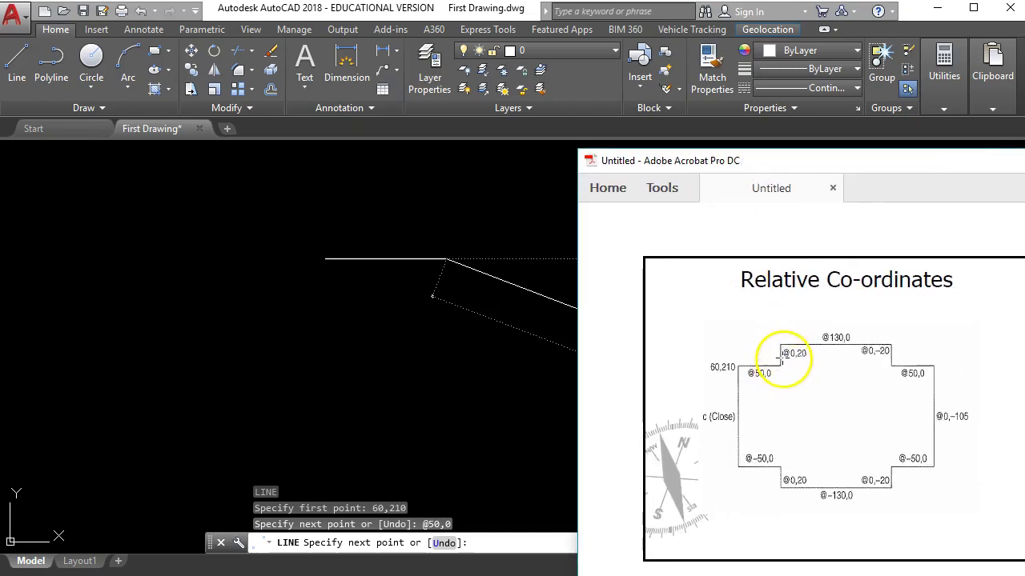
pyautogui.press('super+Down')
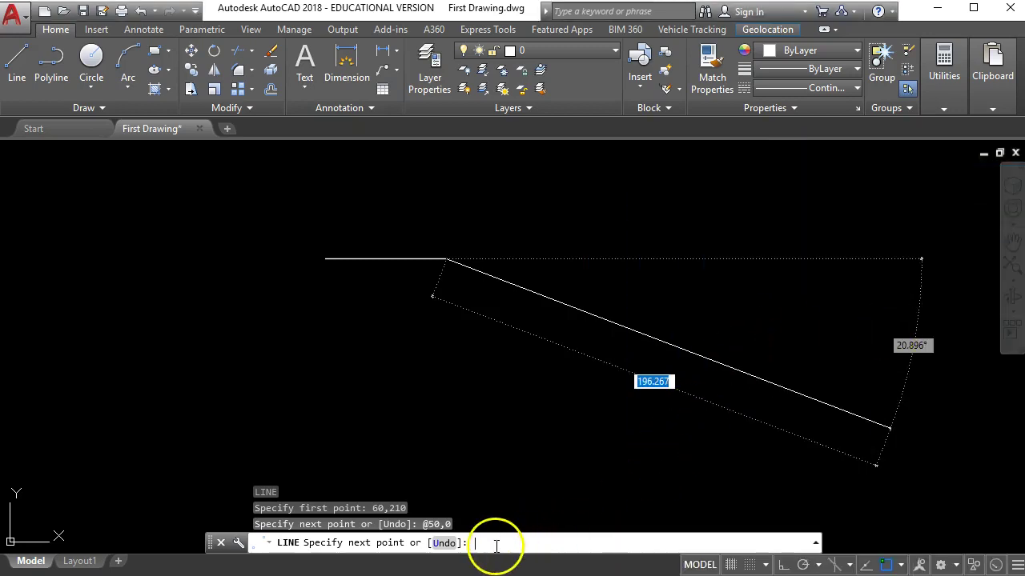
pyautogui.write('@')
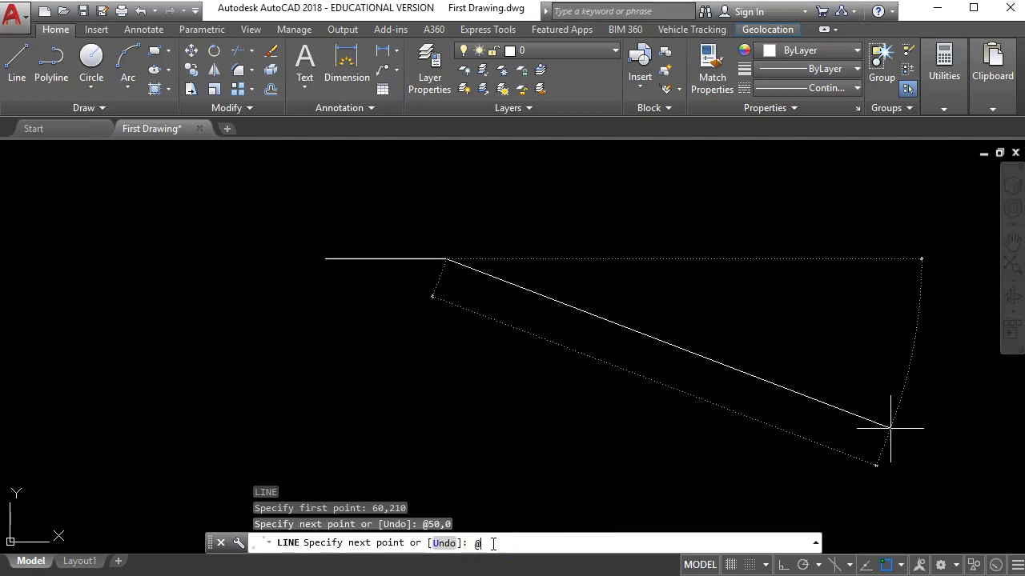
pyautogui.write('0,20')
pyautogui.press('Return')
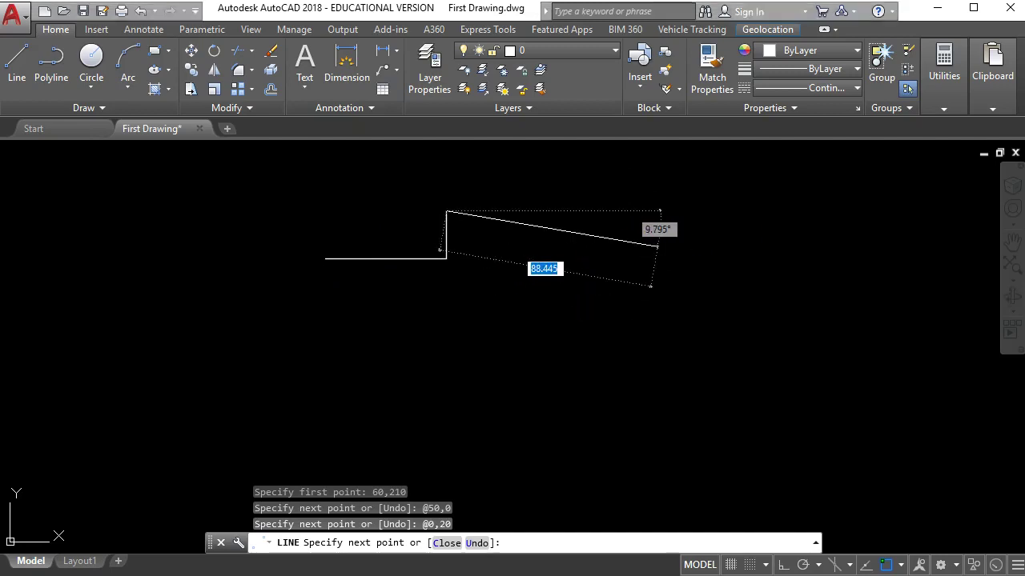
pyautogui.hotkey('alt', 'Tab')
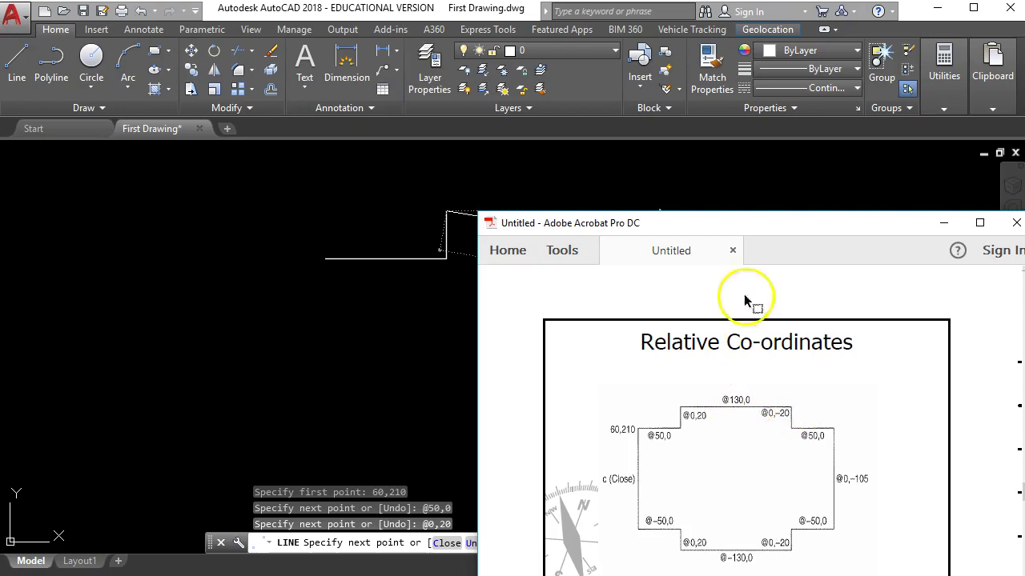
pyautogui.moveTo(729, 225); pyautogui.dragTo(909, 242)
pyautogui.hotkey('alt', 'Tab')
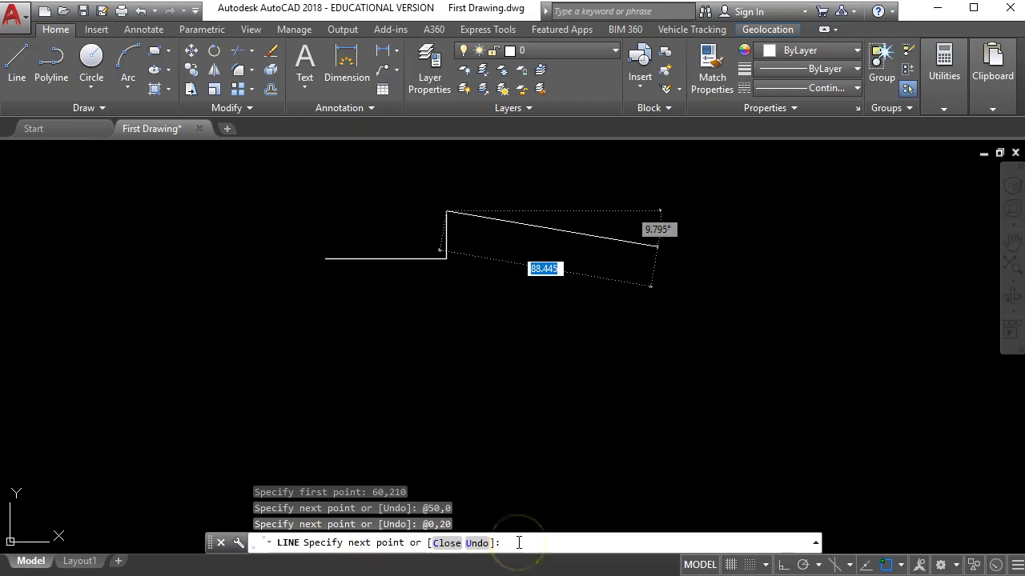
pyautogui.write('@130,0')
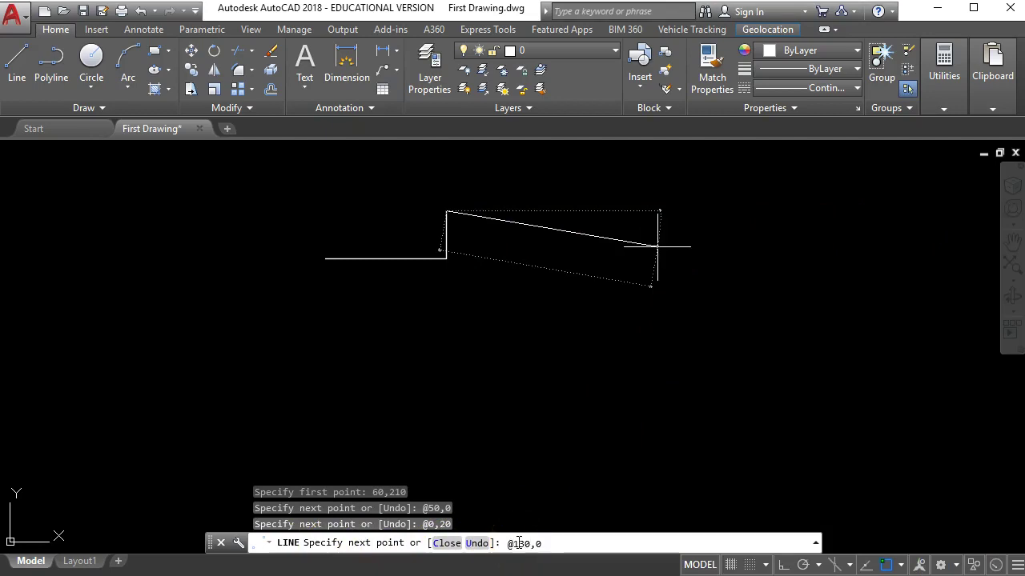
pyautogui.press('Return')
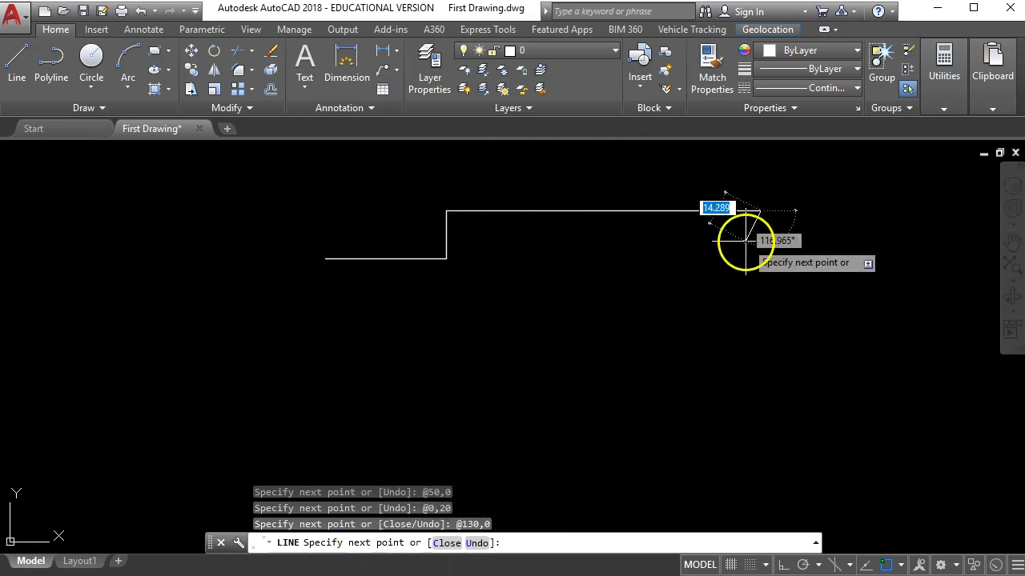
# Consult the slide for the next offset, draw the downward segment to @0,-20 and end the line command
pyautogui.hotkey('alt', 'Tab')
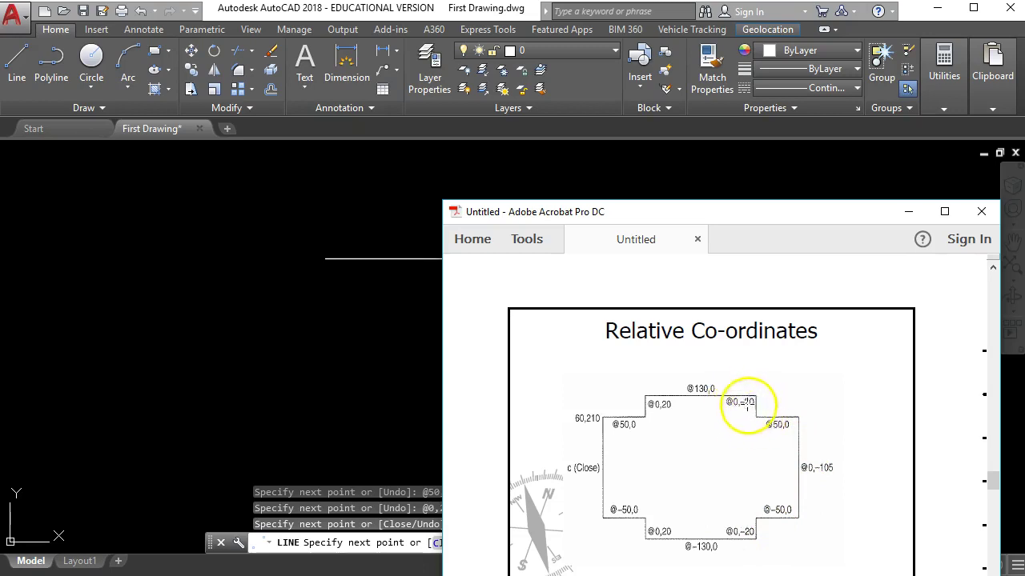
pyautogui.moveTo(725, 217); pyautogui.dragTo(735, 218)
pyautogui.hotkey('alt', 'Tab')
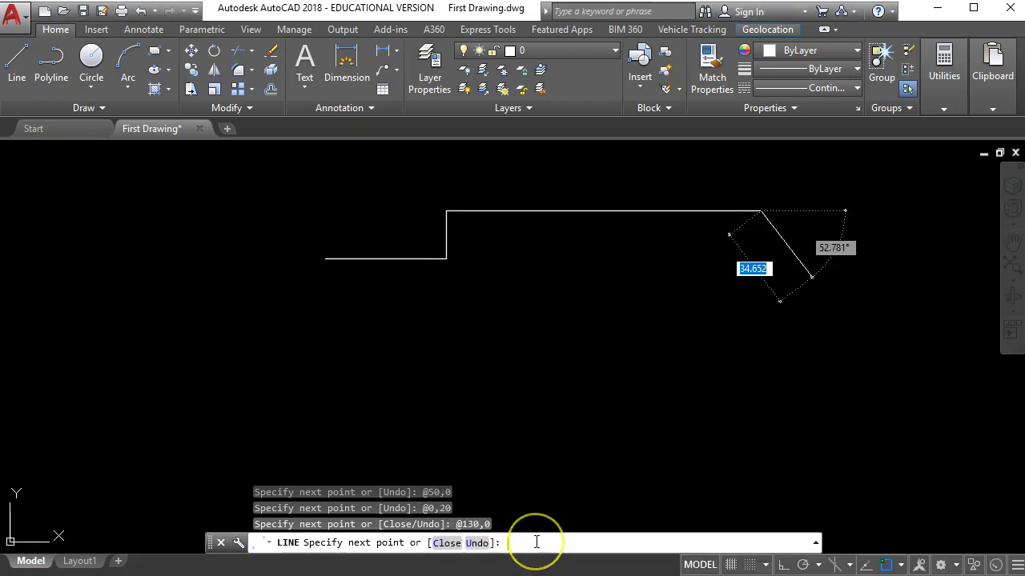
pyautogui.write('@0,-20')
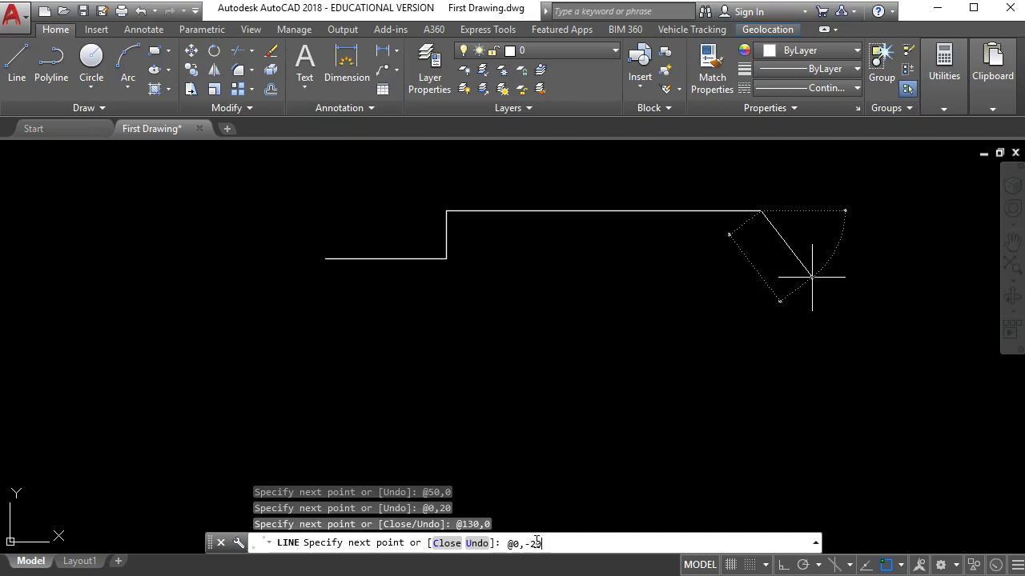
pyautogui.press('Return')
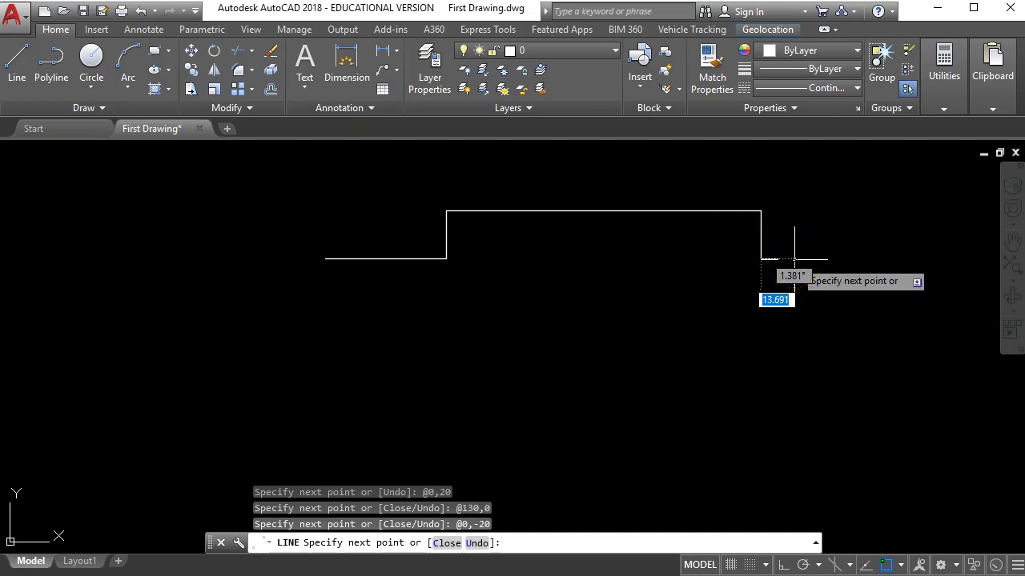
pyautogui.press('Escape')
# Switch to Adobe Acrobat and review the Relative Co-ordinates slide's example outline and offsets, moving its window clear of the drawing when done
pyautogui.hotkey('alt', 'Tab')
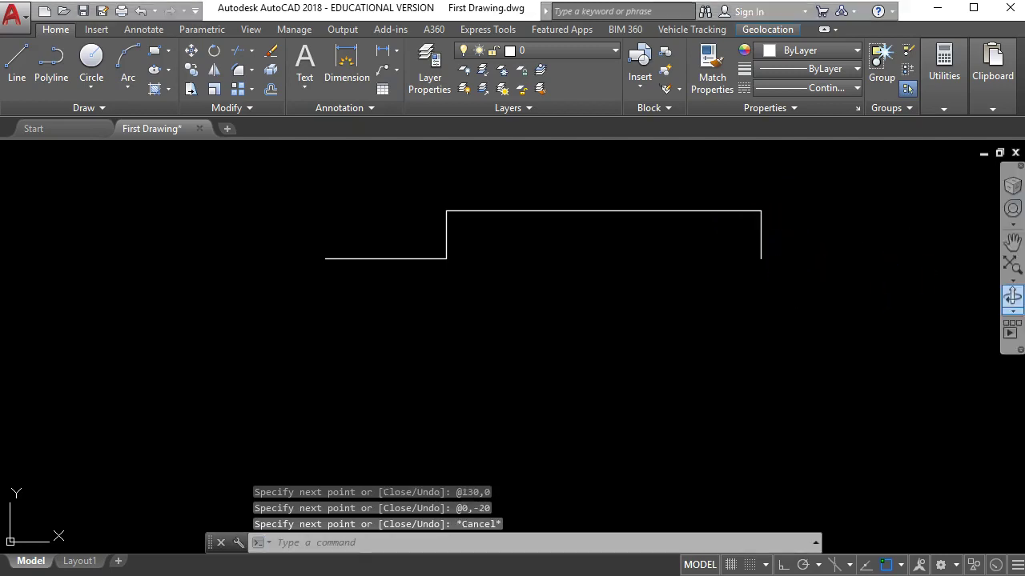
pyautogui.moveTo(691, 172); pyautogui.dragTo(640, 153)
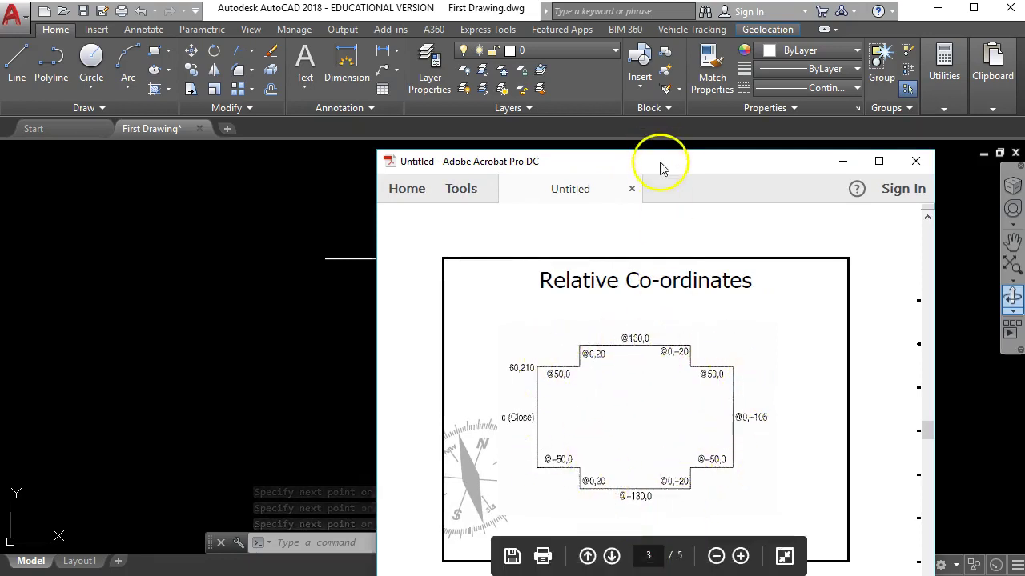
pyautogui.moveTo(664, 162); pyautogui.dragTo(659, 140)
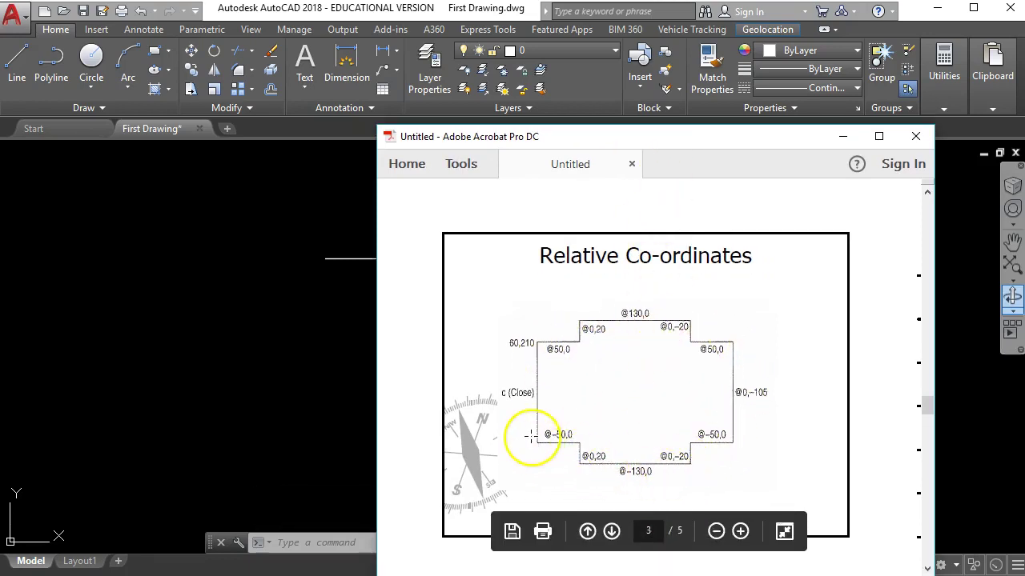
pyautogui.scroll(6, 565, 445)
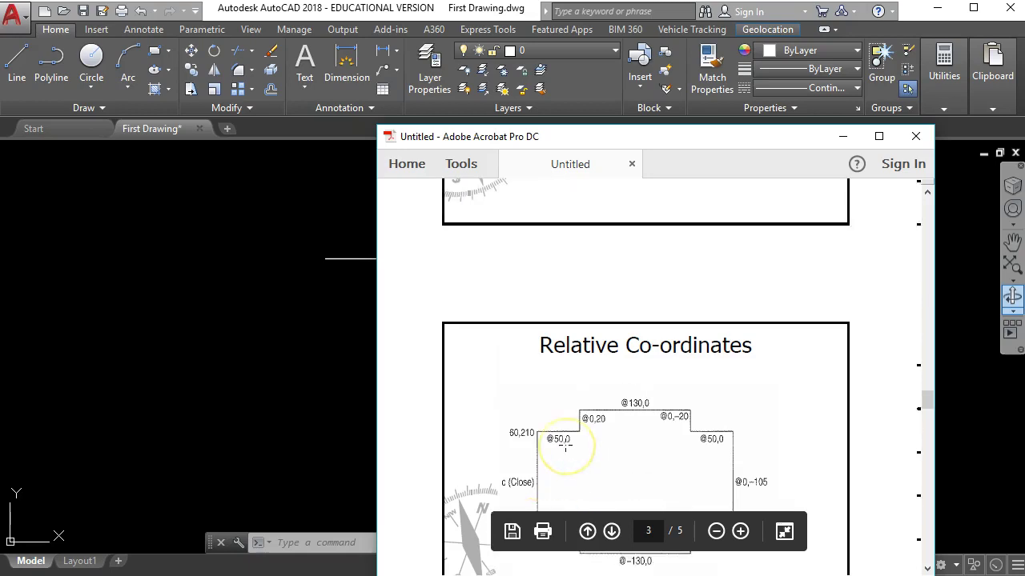
pyautogui.scroll(3, 564, 444)
pyautogui.moveTo(927, 377)
pyautogui.mouseDown()
pyautogui.moveTo(926, 286)
pyautogui.moveTo(918, 362)
pyautogui.moveTo(926, 403)
pyautogui.mouseUp()
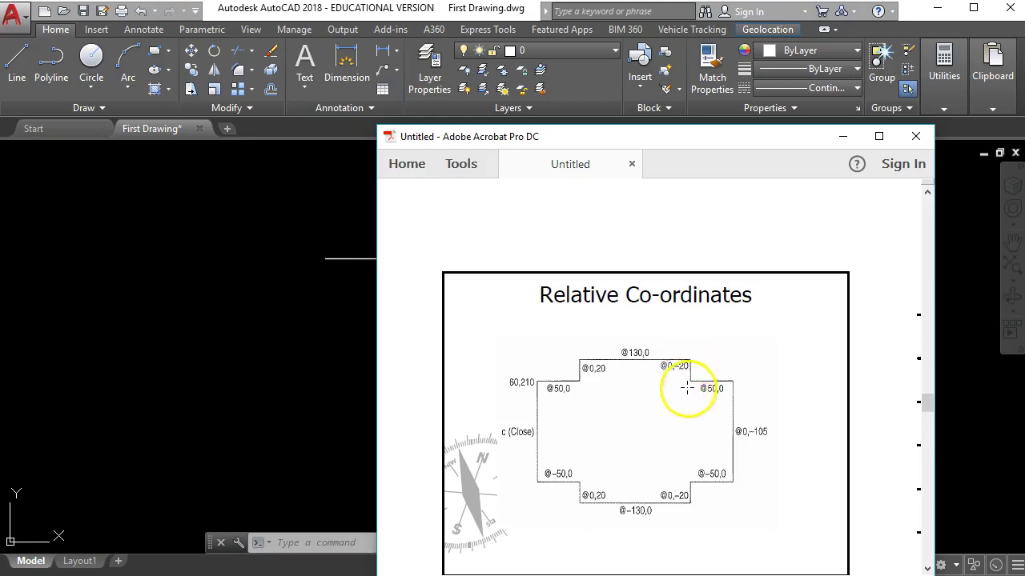
pyautogui.moveTo(647, 137); pyautogui.dragTo(670, 118)
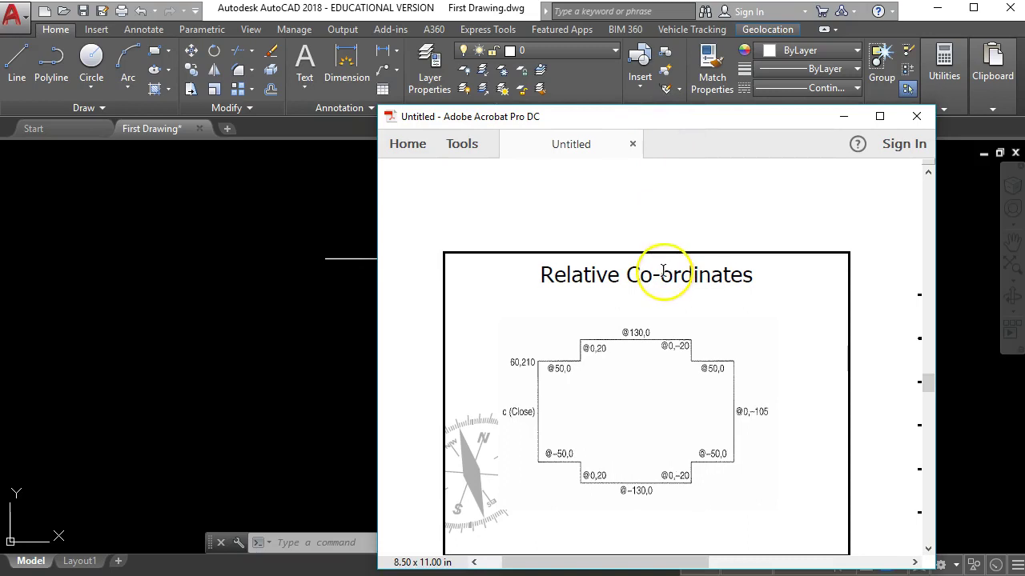
pyautogui.click(665, 137)
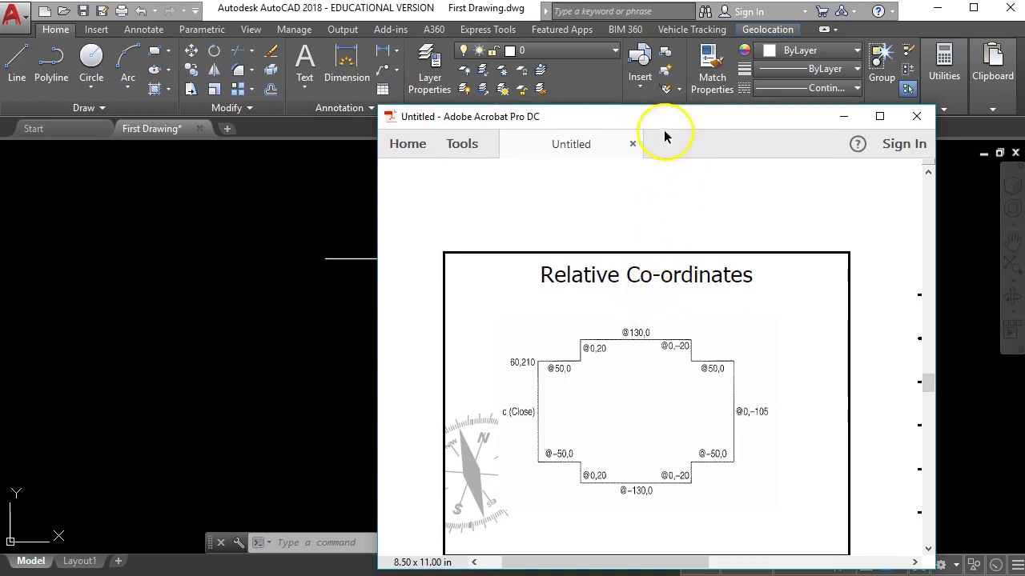
pyautogui.moveTo(657, 124); pyautogui.dragTo(1024, 128)
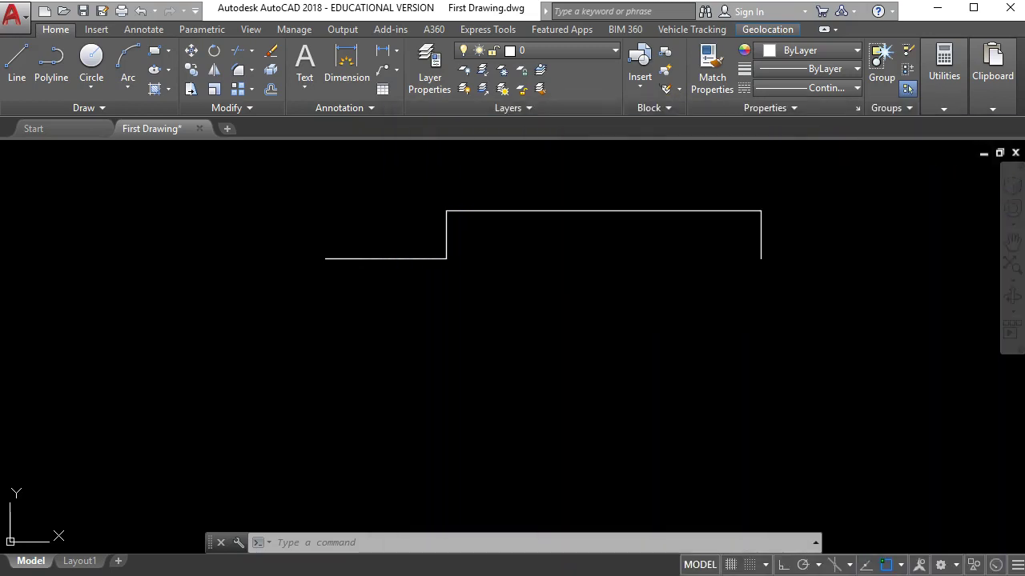